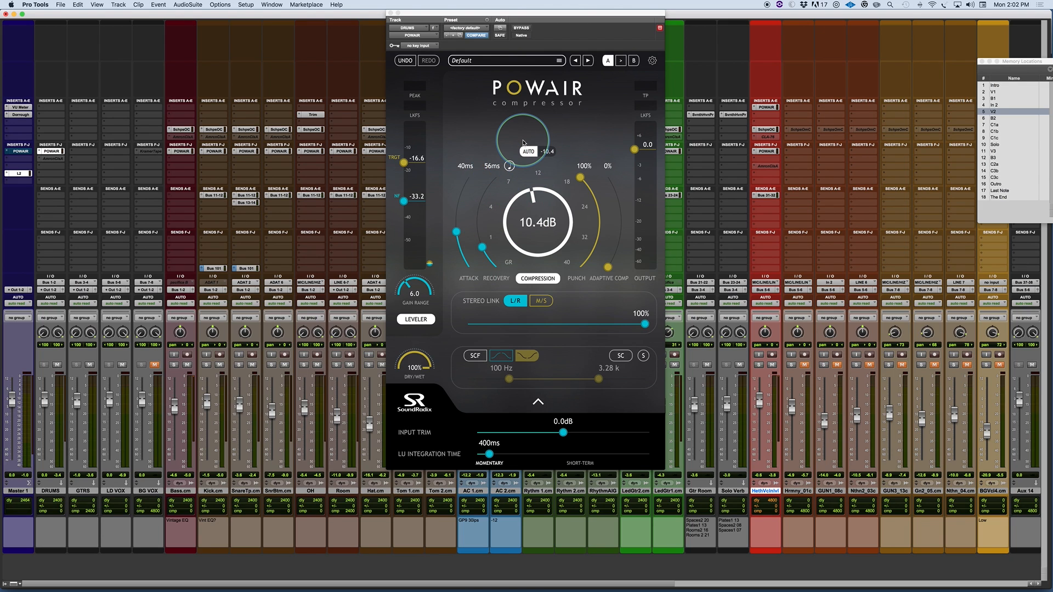
# - Lower the compression amount on the DRUMS track's compressor to 9.5 dB
pyautogui.moveTo(535, 221)
pyautogui.mouseDown()
pyautogui.moveTo(530, 280)
pyautogui.moveTo(527, 223)
pyautogui.mouseUp()
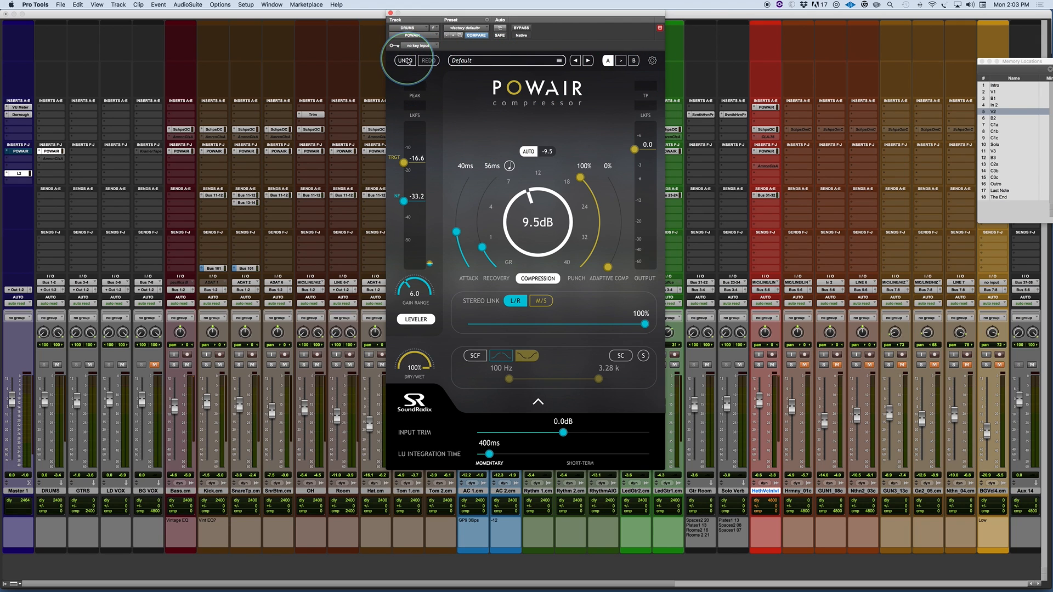
# - Look over the compressor's preset list, its A/B comparison slots and its metering, clipping and UI scale options
pyautogui.click(461, 62)
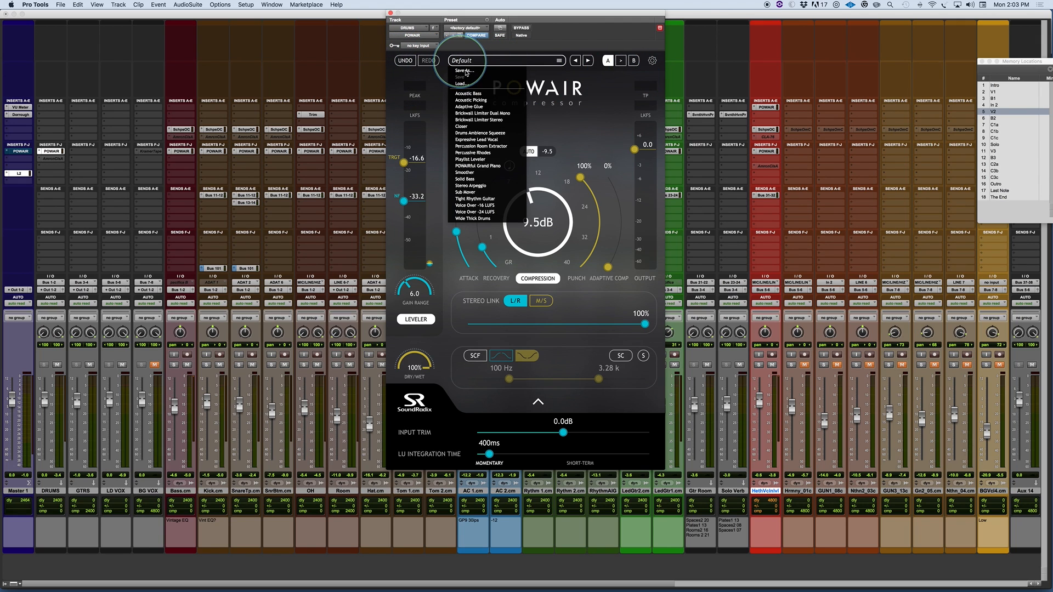
pyautogui.click(554, 66)
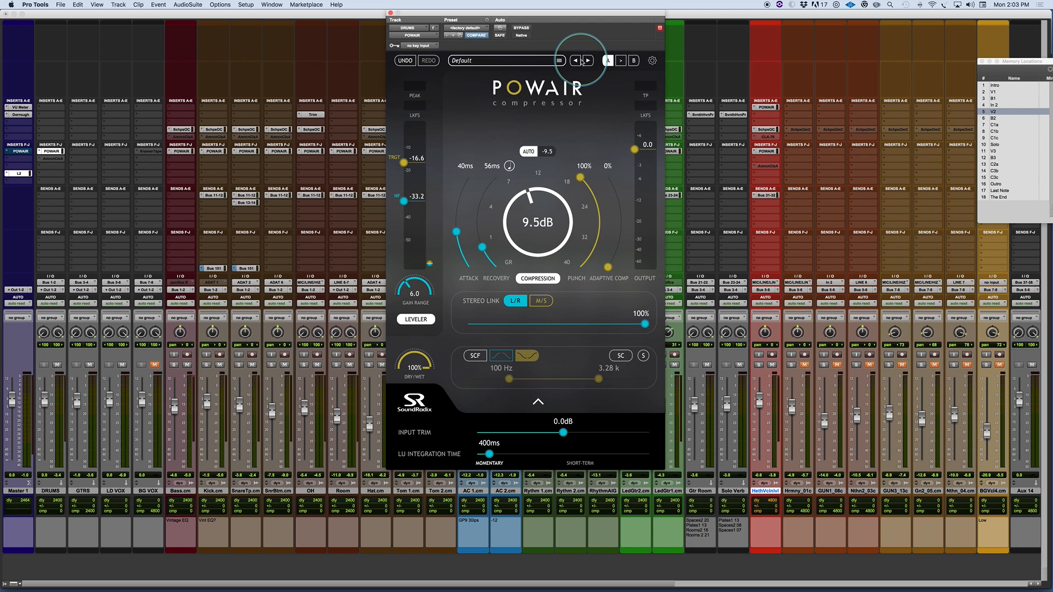
pyautogui.click(633, 61)
pyautogui.click(608, 61)
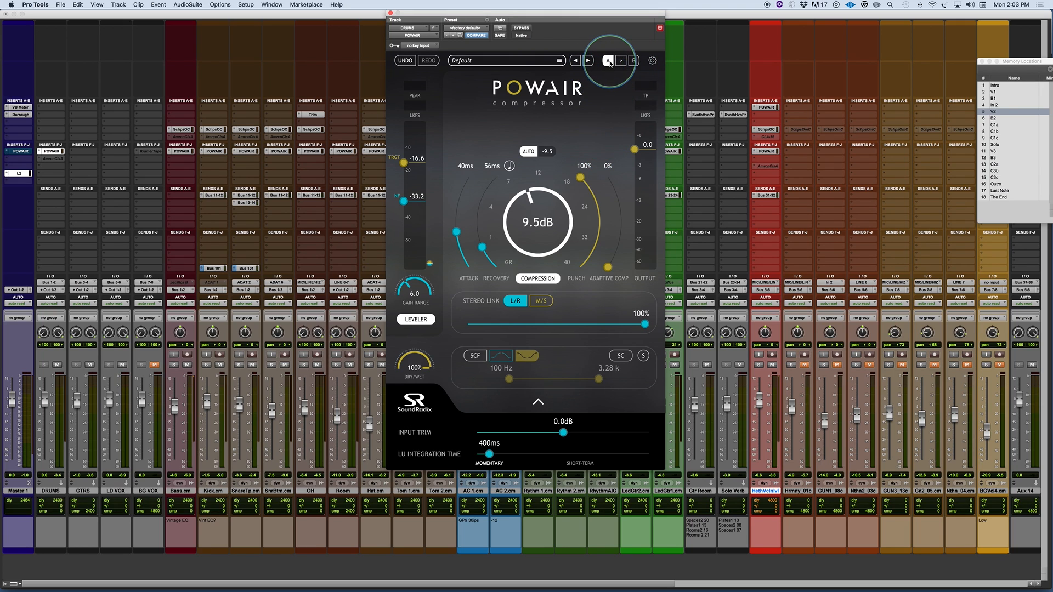
pyautogui.click(652, 61)
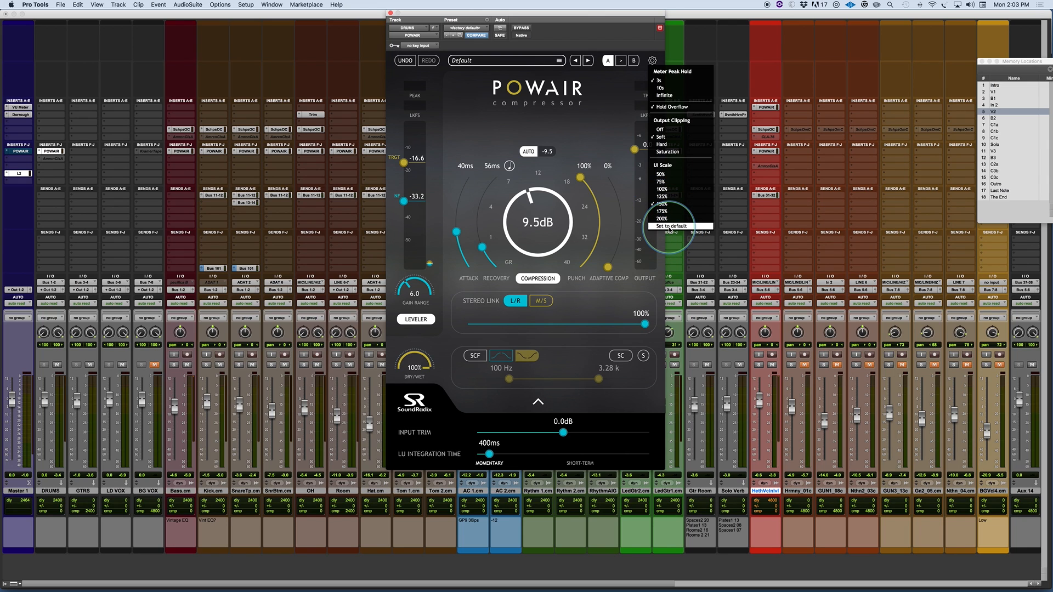
pyautogui.click(592, 23)
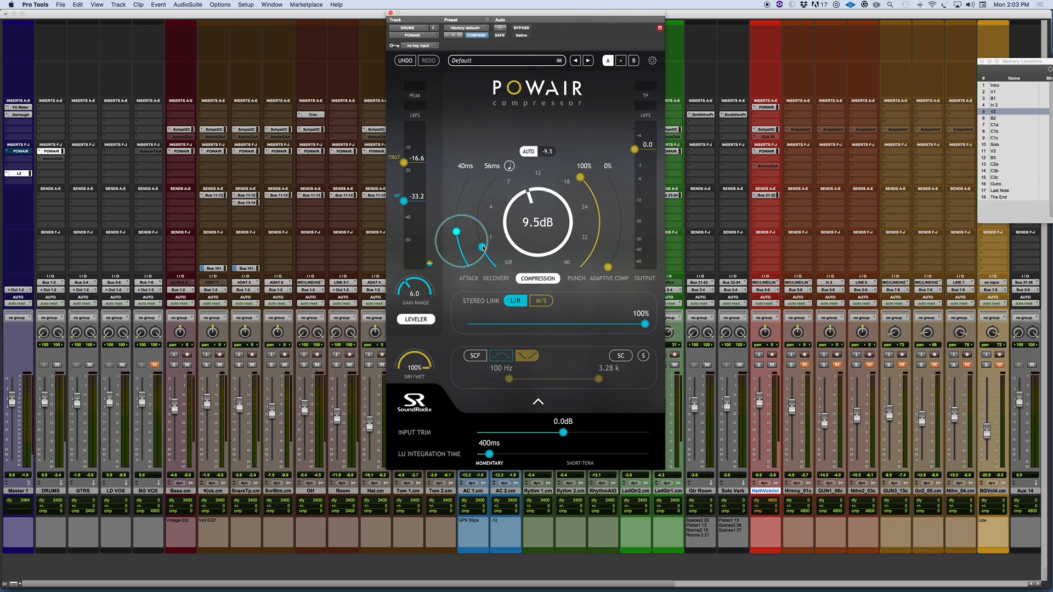
# - Switch the Leveler and Compression sections off and back on
pyautogui.click(413, 319)
pyautogui.click(413, 320)
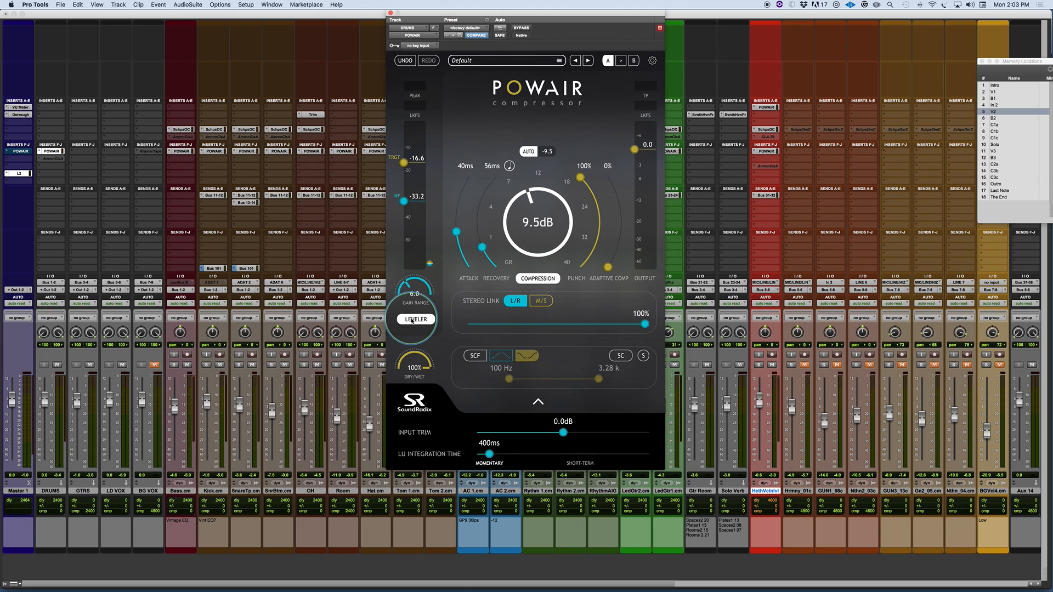
pyautogui.click(538, 279)
pyautogui.click(539, 279)
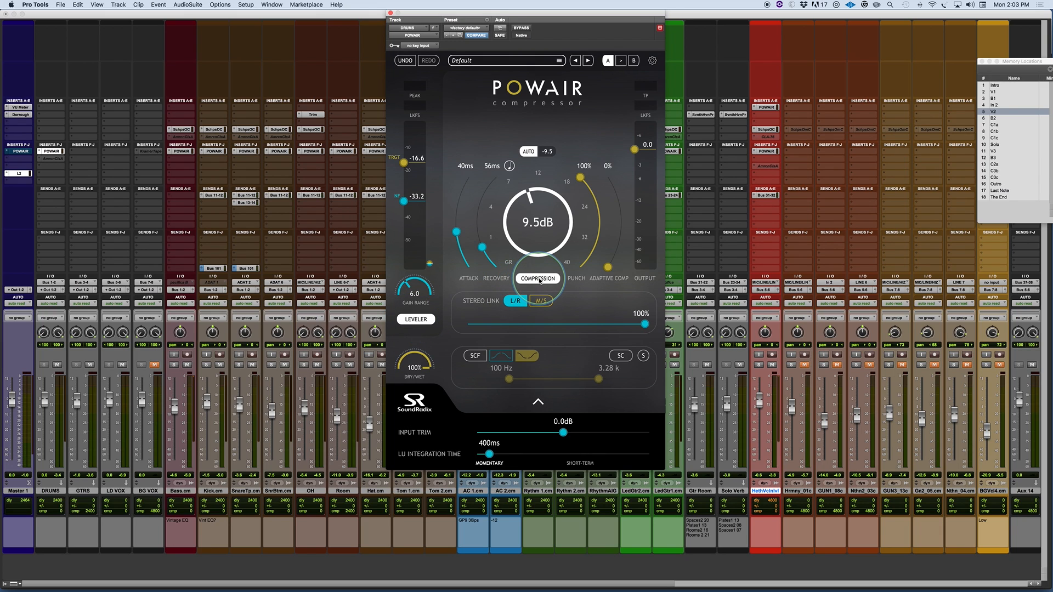
pyautogui.click(424, 318)
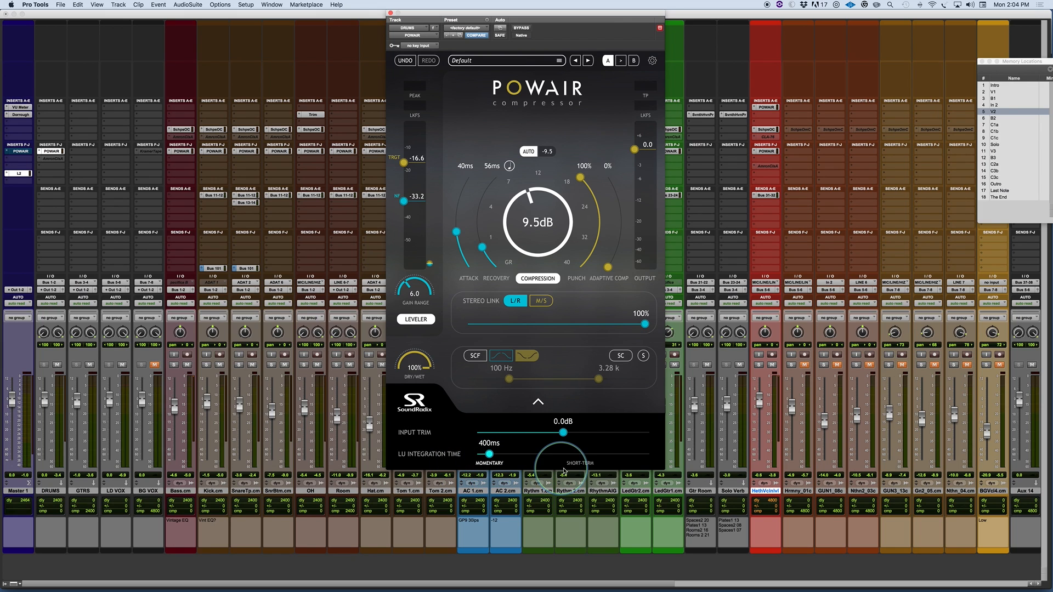
# - Try LU integration times of 3000, 5000 and 50 ms, and return the setting to Momentary at 400 ms
pyautogui.click(580, 463)
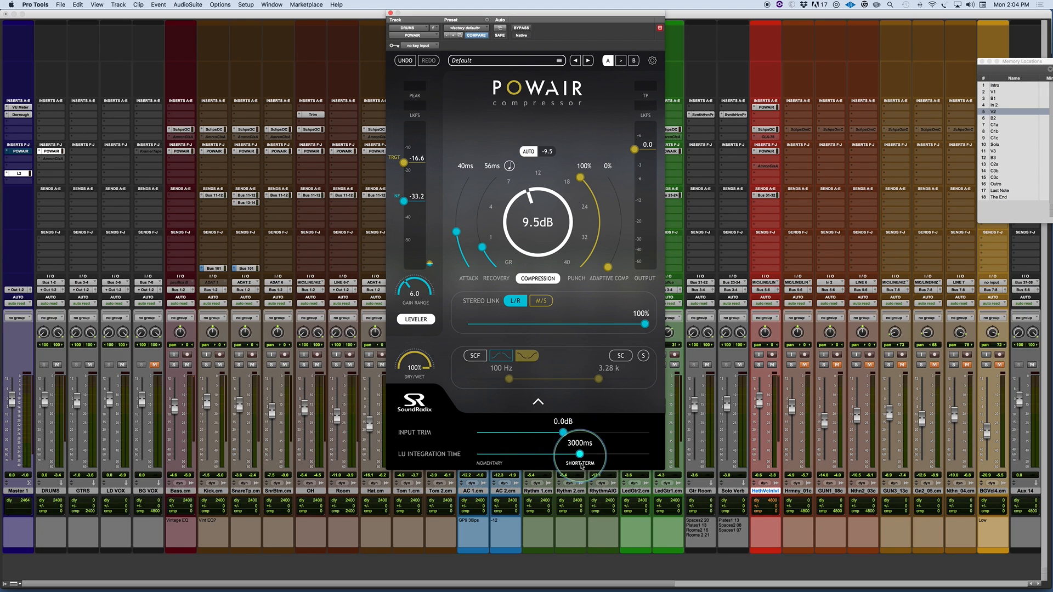
pyautogui.moveTo(580, 454); pyautogui.dragTo(668, 459)
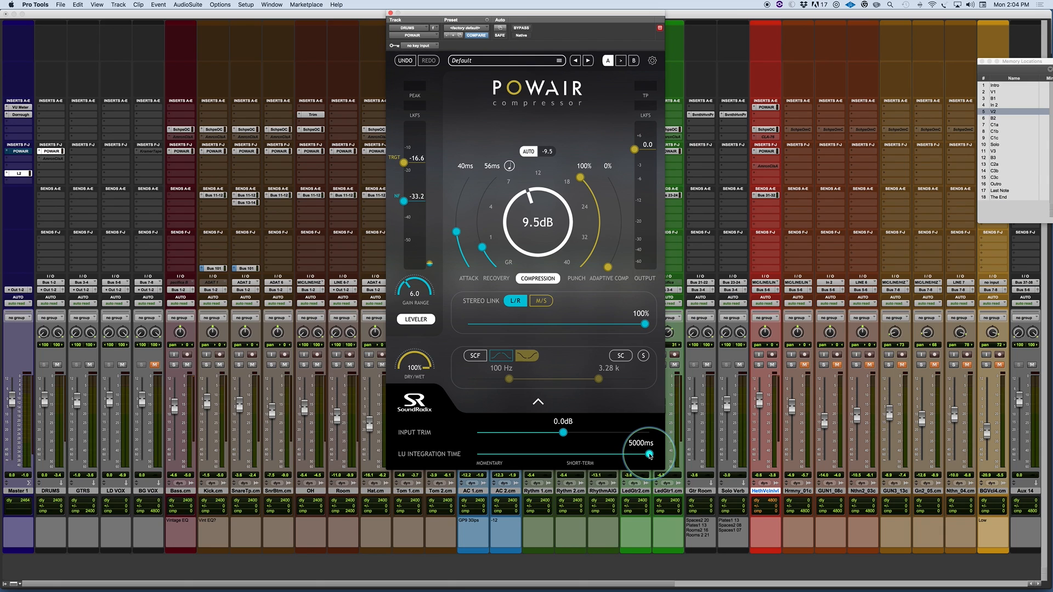
pyautogui.moveTo(649, 455); pyautogui.dragTo(435, 448)
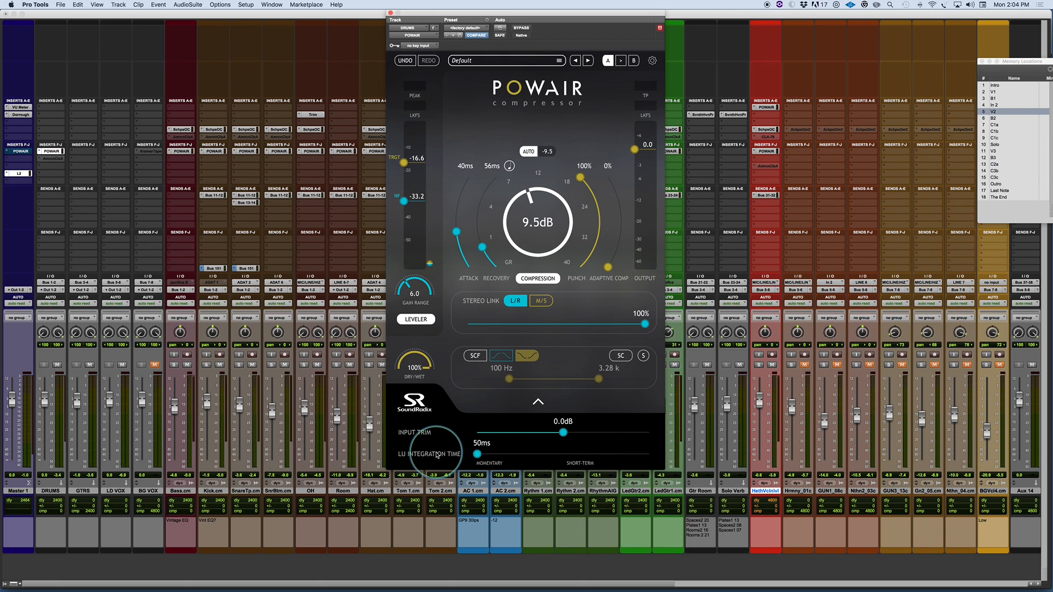
pyautogui.click(489, 463)
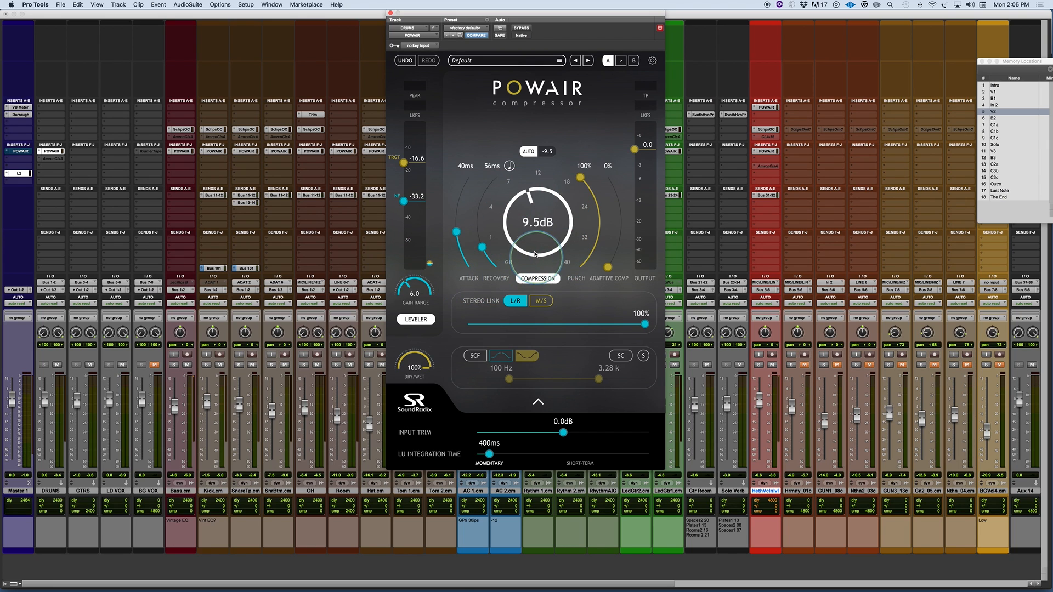
# - Try compression amounts of 0 and 8.8 dB, and settle the compression at 9.8 dB
pyautogui.moveTo(536, 209); pyautogui.dragTo(533, 282)
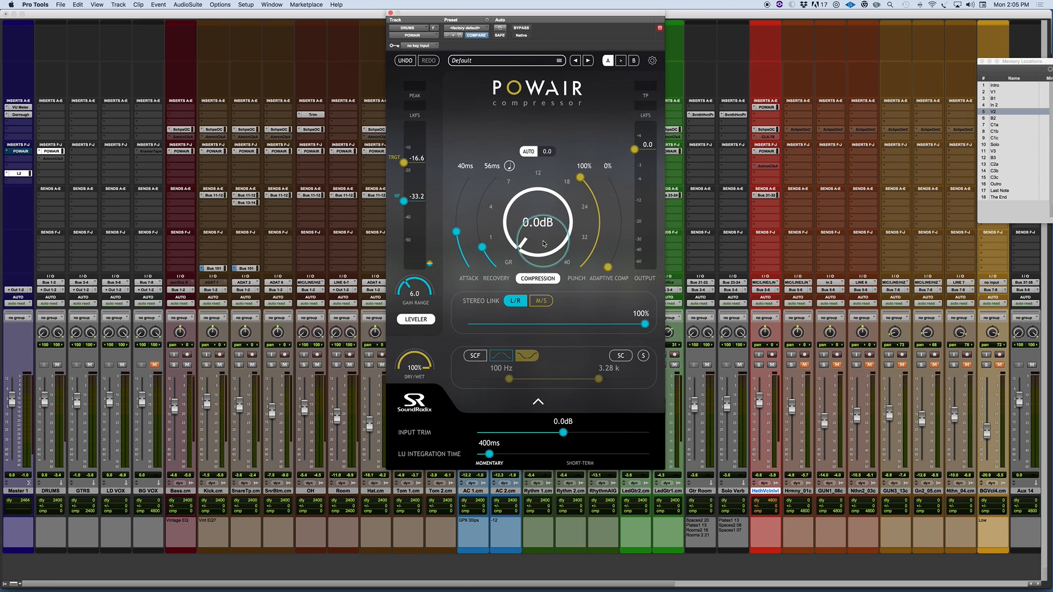
pyautogui.moveTo(529, 234); pyautogui.dragTo(515, 146)
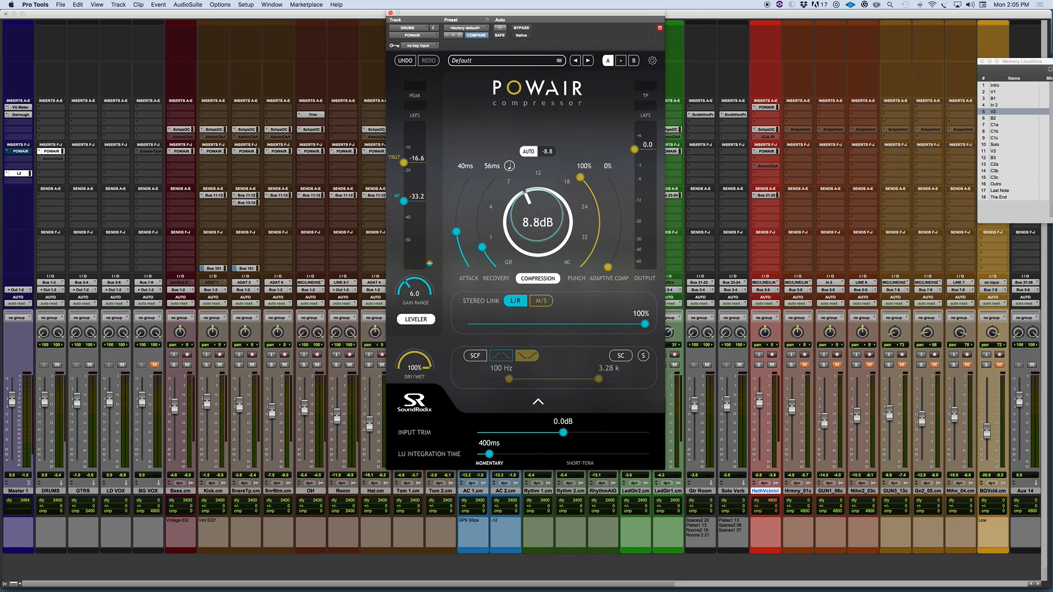
pyautogui.moveTo(537, 237); pyautogui.dragTo(534, 232)
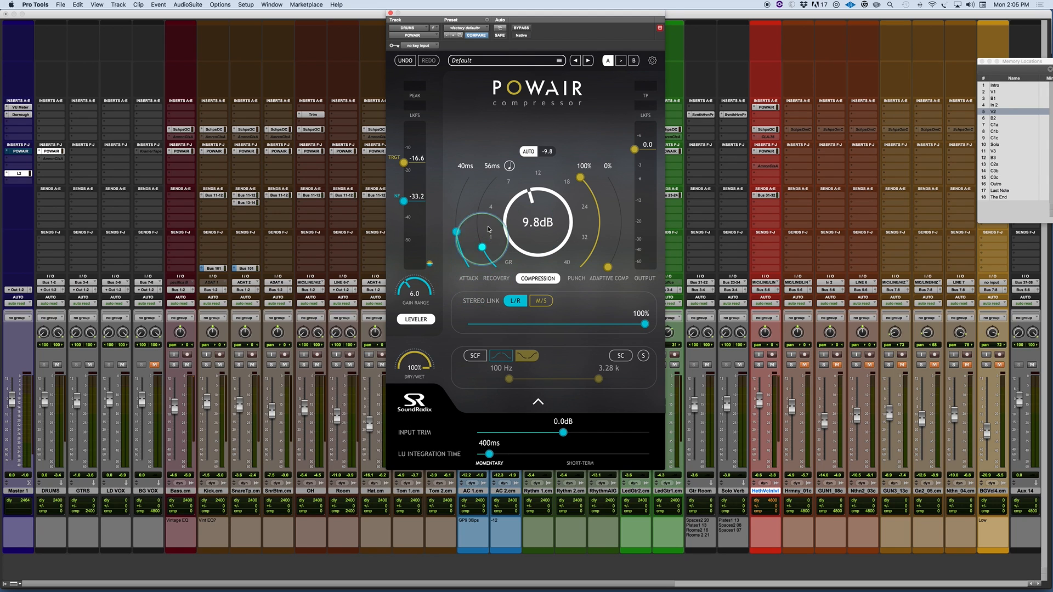
# - Sync the compressor's recovery time to the tempo and set it to a 1/16 note
pyautogui.click(510, 166)
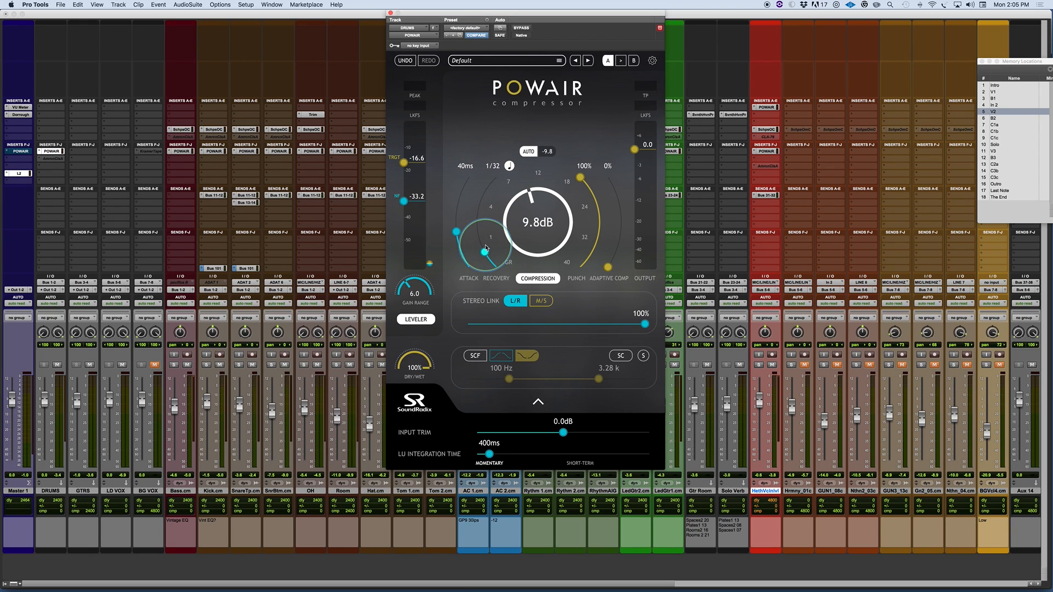
pyautogui.moveTo(484, 253); pyautogui.dragTo(480, 234)
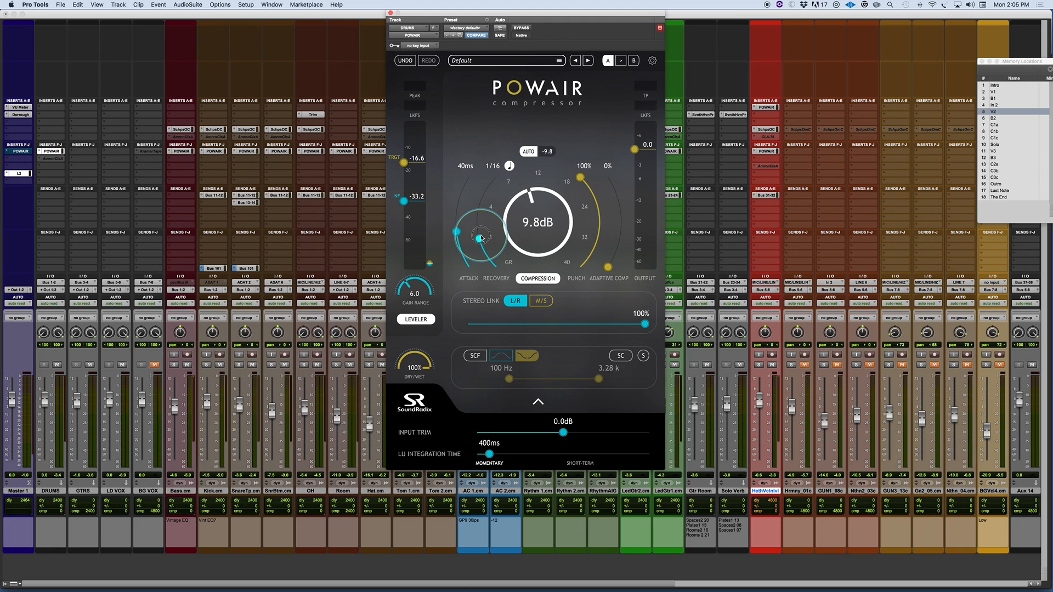
pyautogui.click(510, 166)
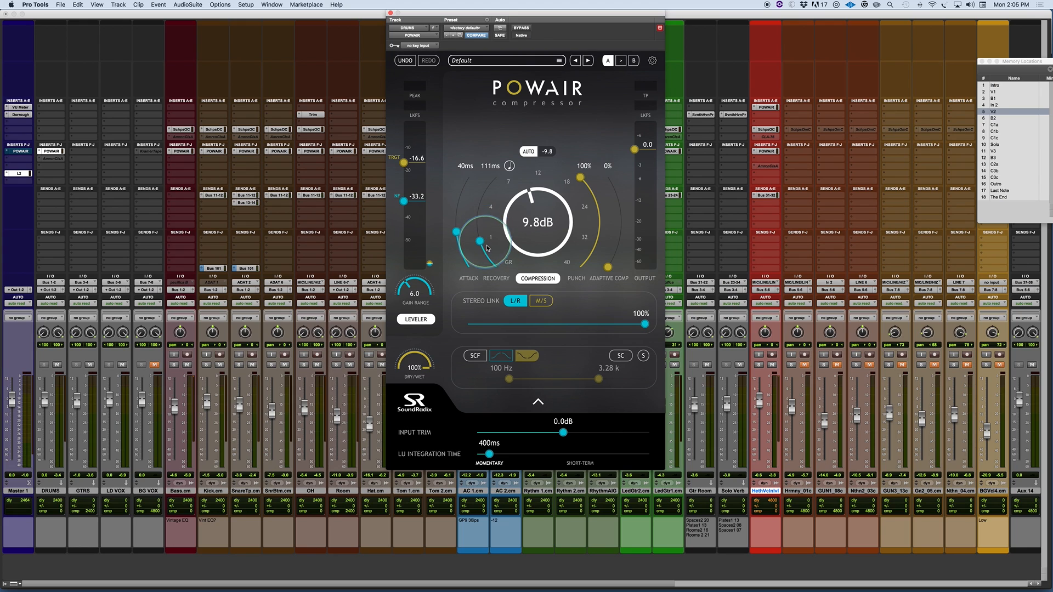
pyautogui.click(509, 165)
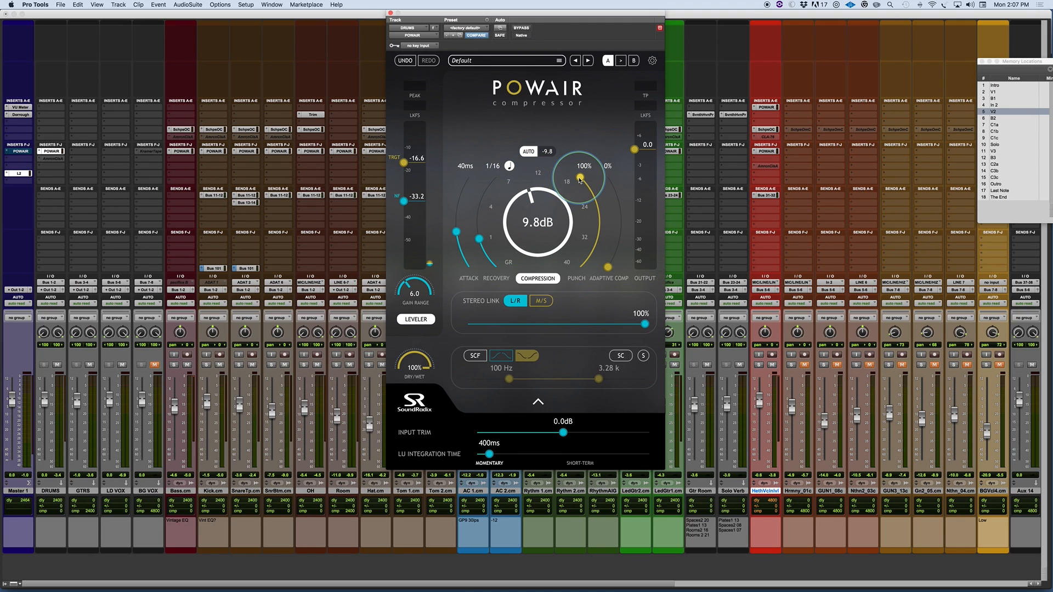
# - Try the Punch amount at 0% and 43%, and return it to 100%
pyautogui.moveTo(579, 180); pyautogui.dragTo(580, 275)
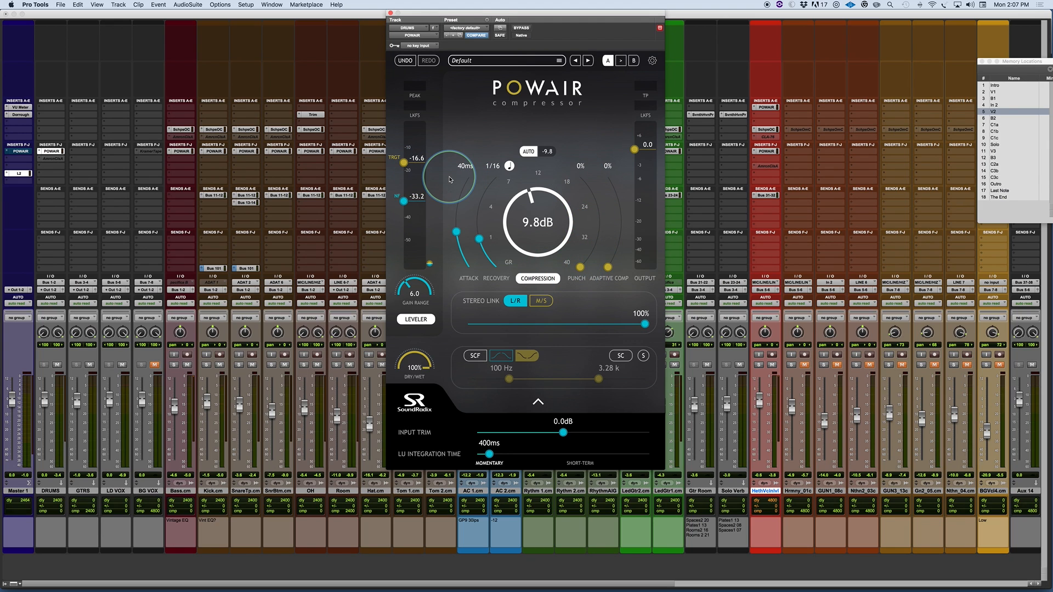
pyautogui.moveTo(579, 267); pyautogui.dragTo(561, 149)
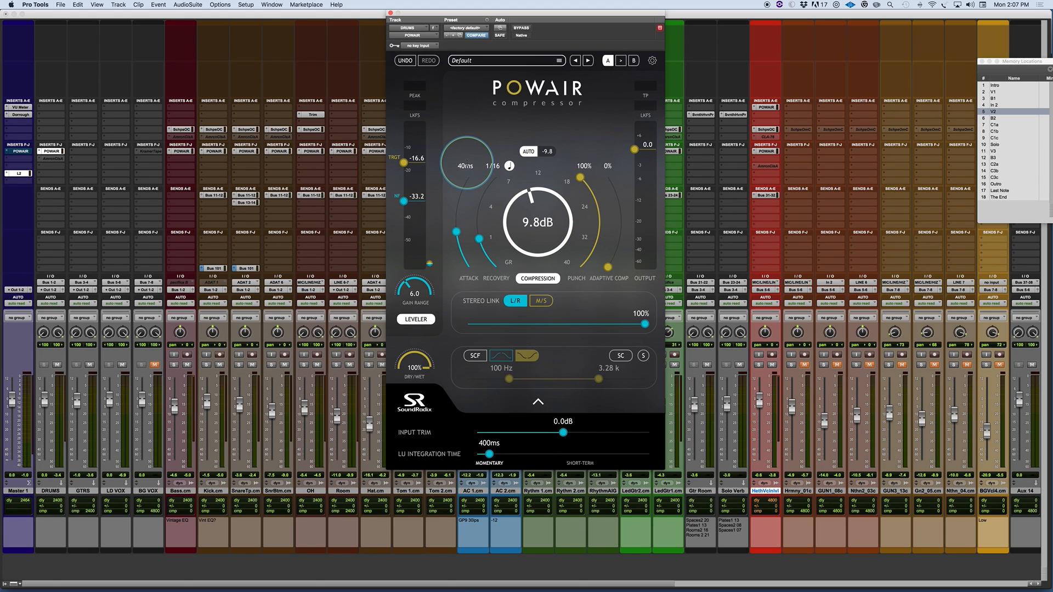
pyautogui.moveTo(579, 177); pyautogui.dragTo(578, 273)
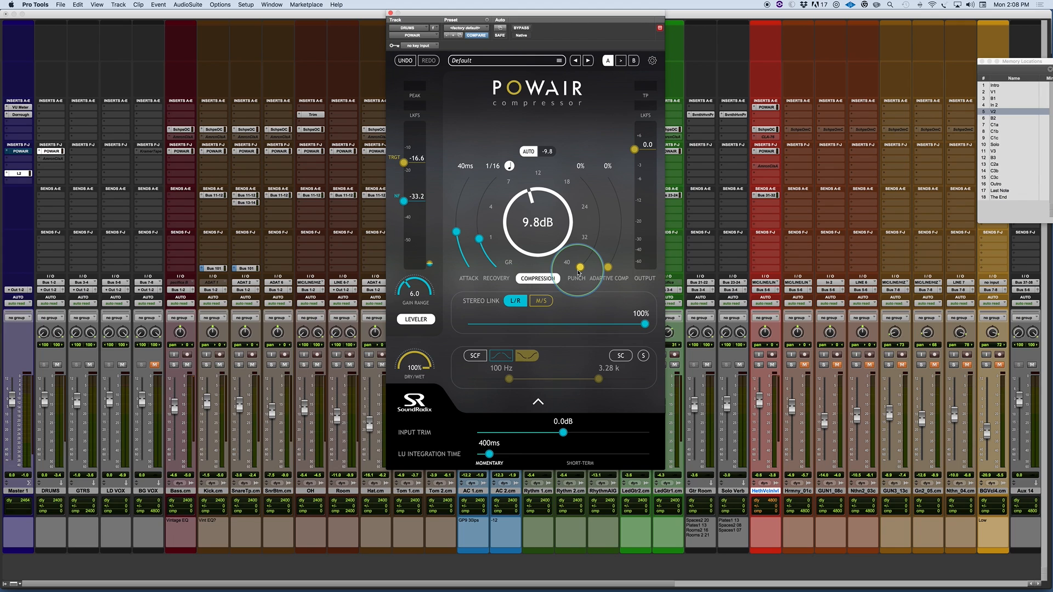
pyautogui.moveTo(577, 272); pyautogui.dragTo(590, 231)
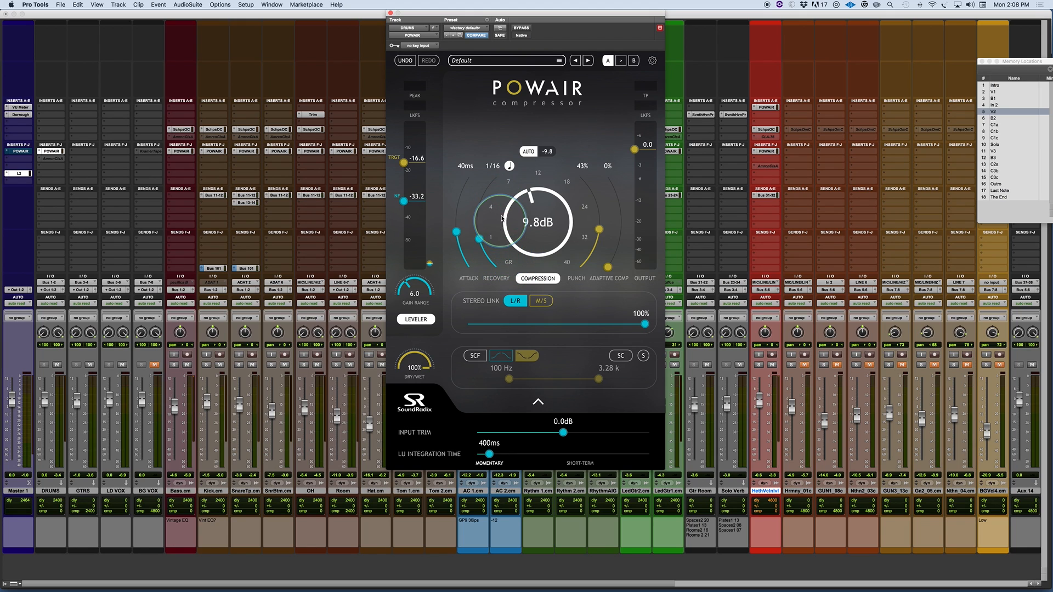
pyautogui.moveTo(599, 229); pyautogui.dragTo(580, 177)
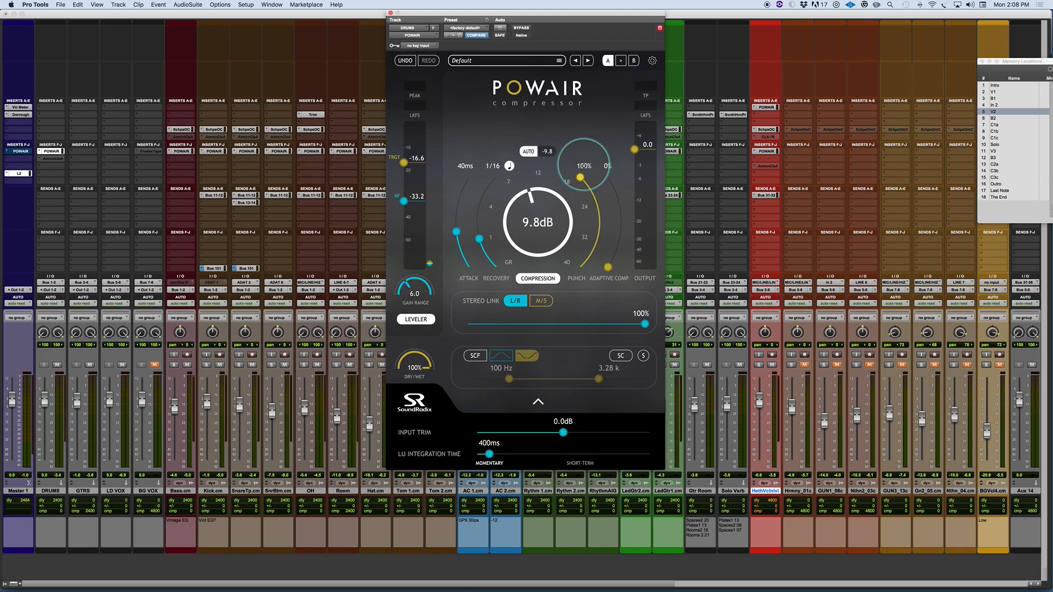
# - Set the leveler target to -16.2, trying Adaptive Comp at 100% and returning it to 0%
pyautogui.moveTo(608, 270); pyautogui.dragTo(605, 304)
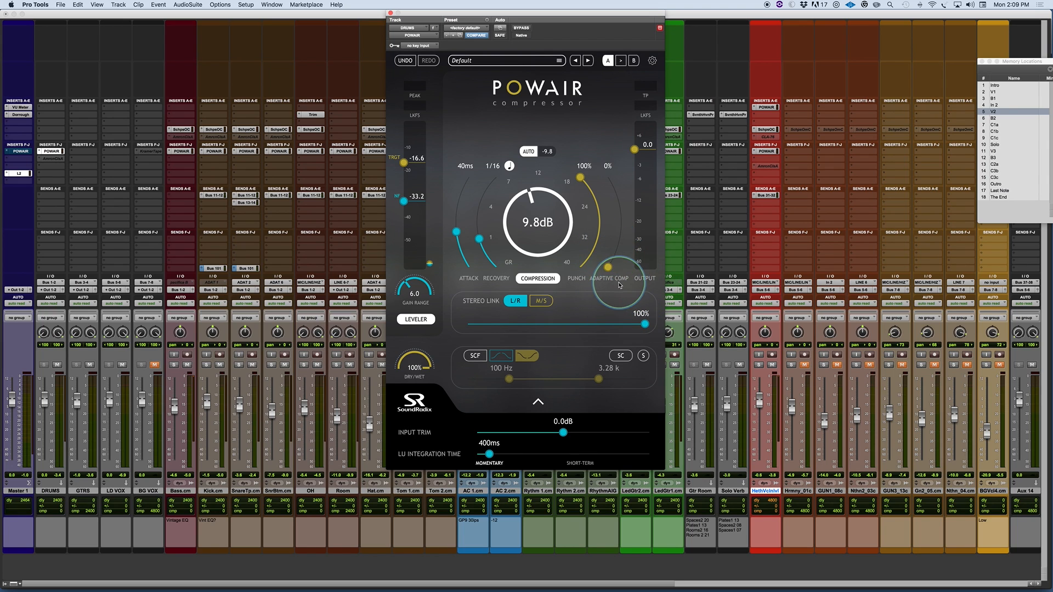
pyautogui.moveTo(607, 267); pyautogui.dragTo(608, 176)
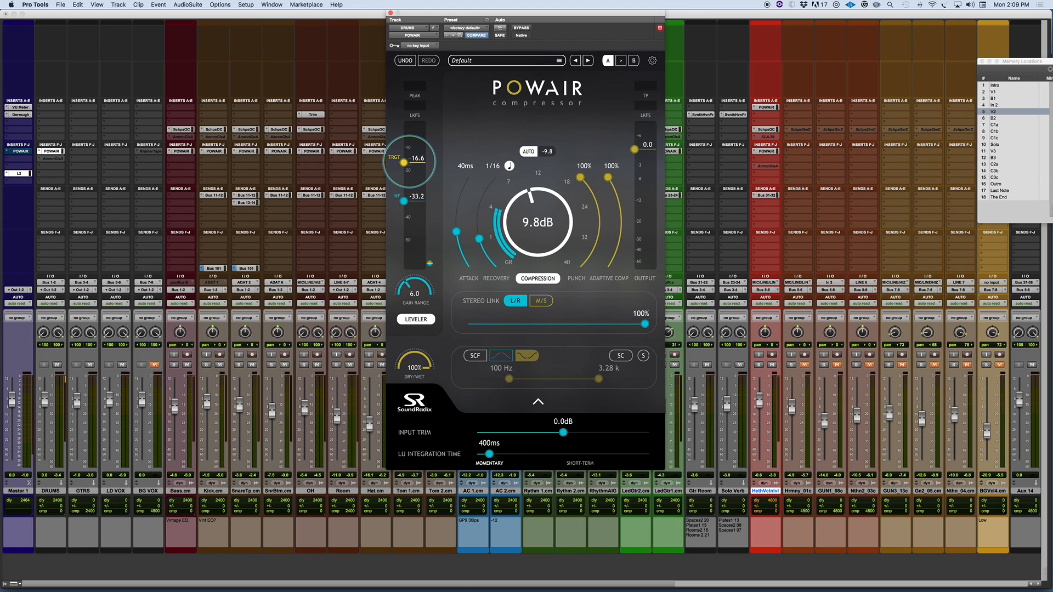
pyautogui.moveTo(404, 162); pyautogui.dragTo(403, 162)
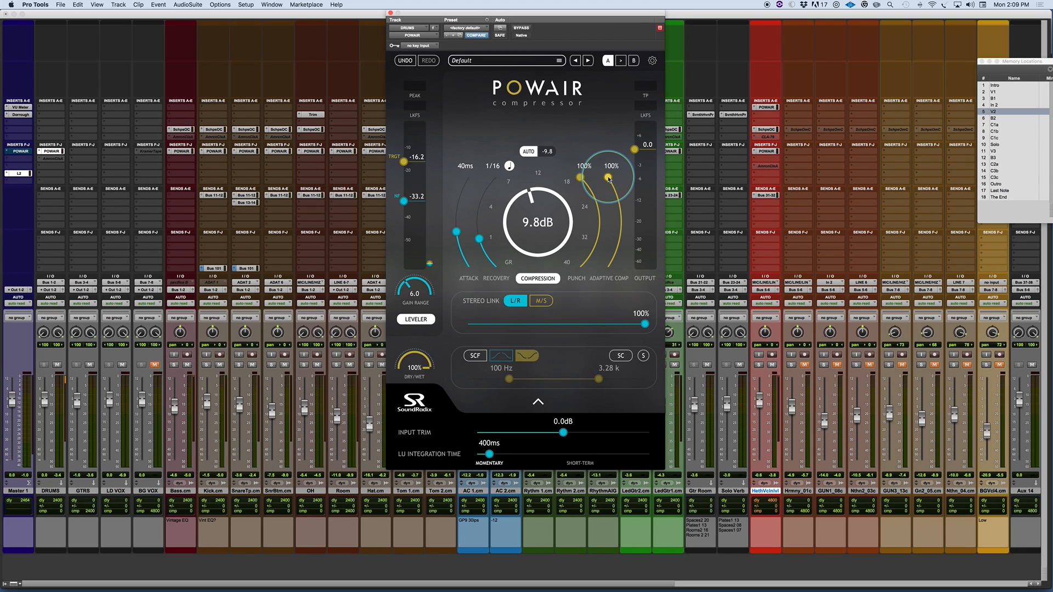
pyautogui.moveTo(608, 178); pyautogui.dragTo(600, 284)
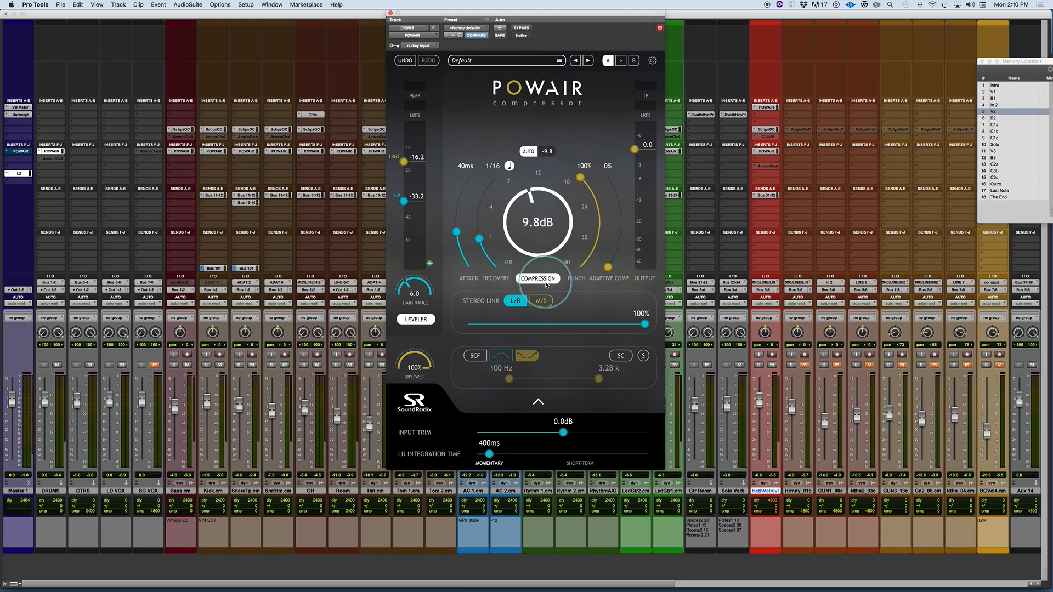
# - Switch the stereo link to M/S, try its amount at 0%, and restore it to 100%
pyautogui.click(545, 303)
pyautogui.moveTo(644, 324); pyautogui.dragTo(478, 326)
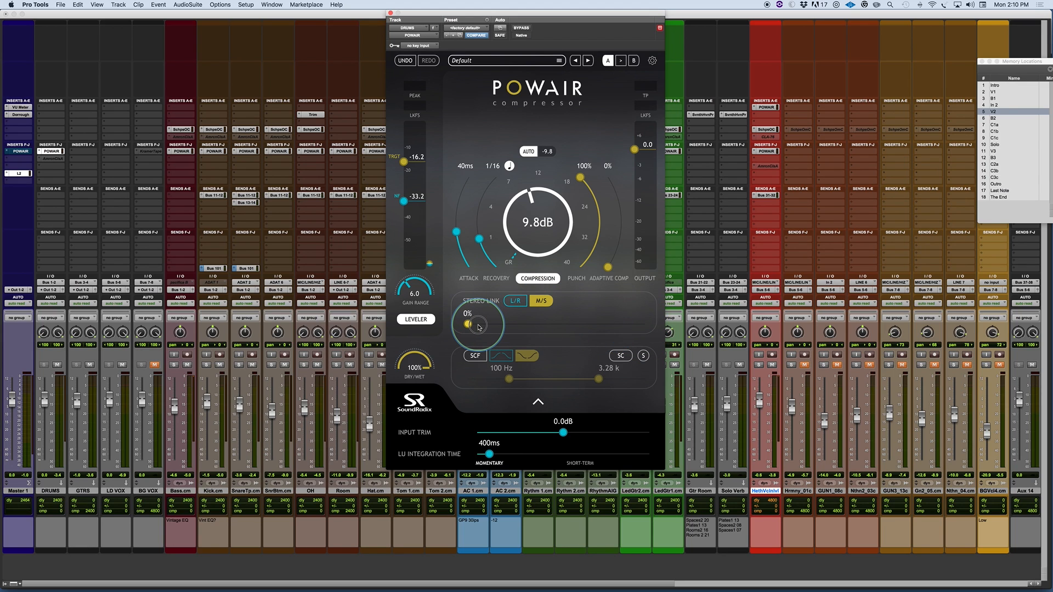
pyautogui.moveTo(478, 327); pyautogui.dragTo(666, 325)
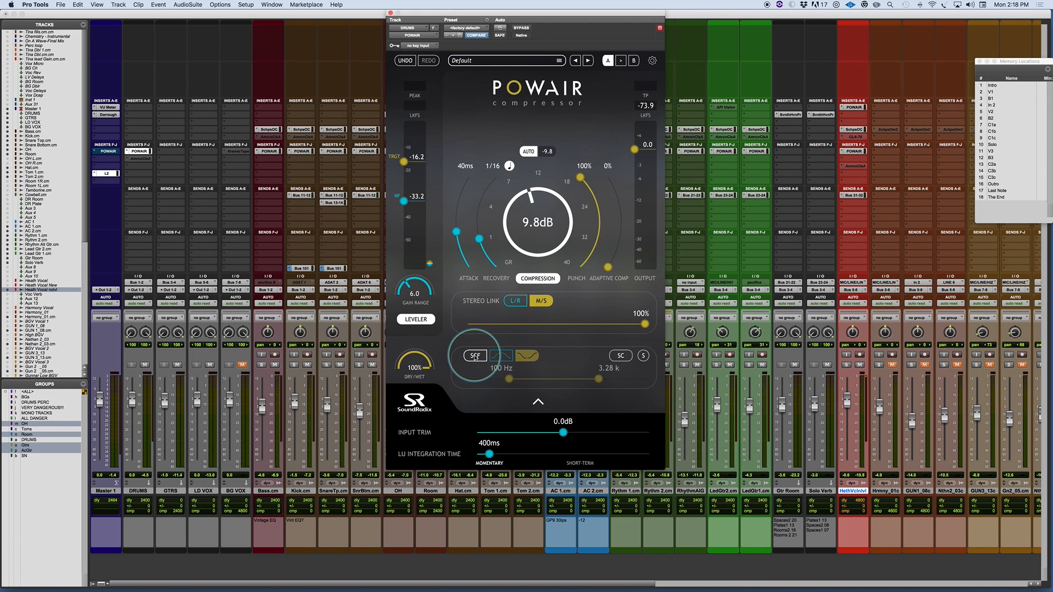
# - Enable the sidechain filter, try its band-pass shape, and set it to the band-reject shape
pyautogui.click(475, 356)
pyautogui.click(506, 357)
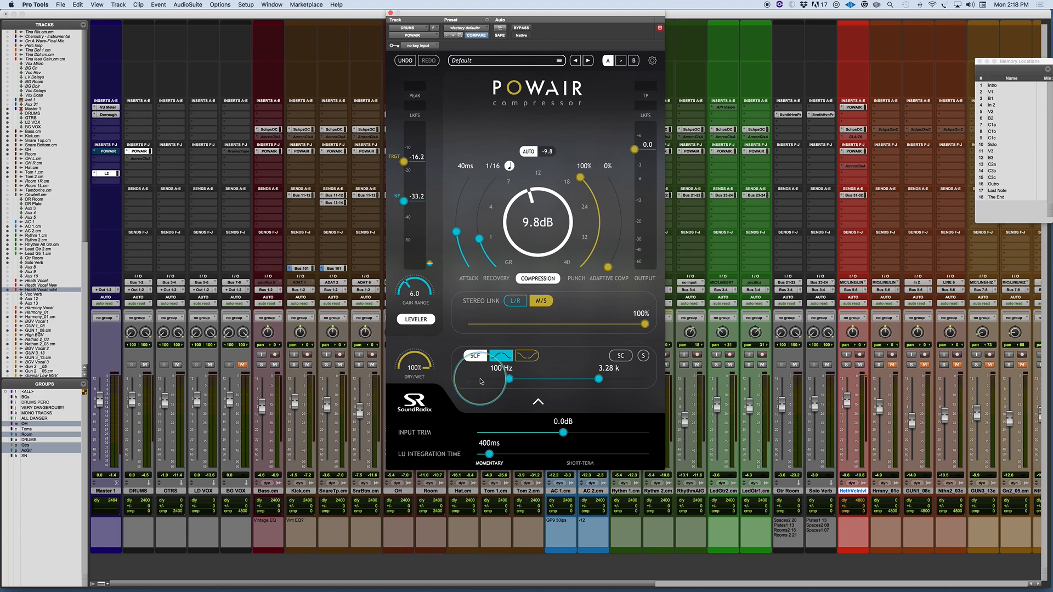
pyautogui.click(524, 356)
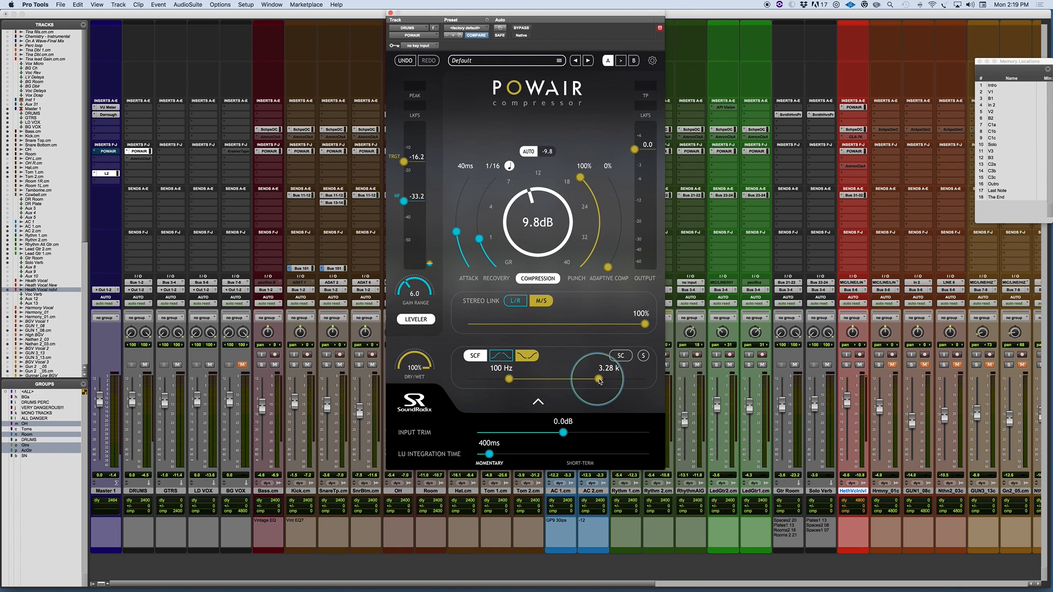
pyautogui.click(502, 355)
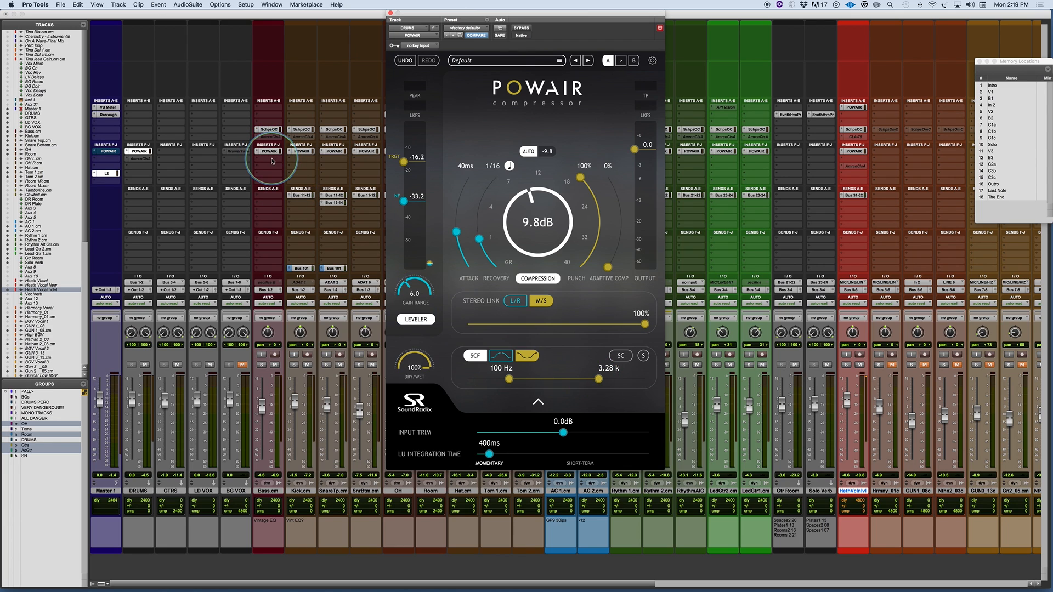
# - Open the POWAIR compressor inserted on the Snare Top track
pyautogui.click(335, 152)
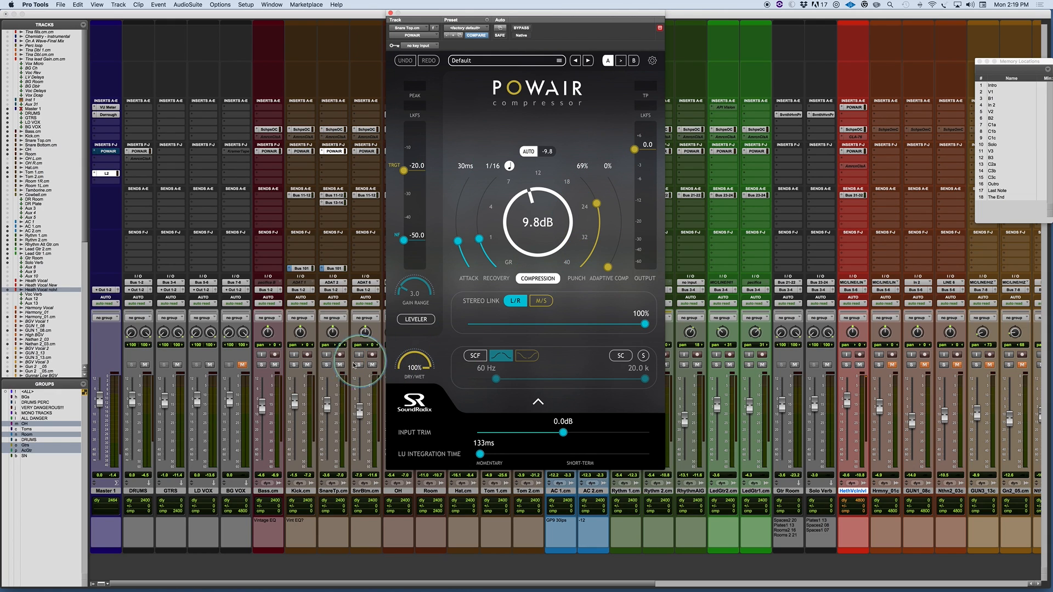
# - Solo the Snare Top track, audition the compressor's punch at 100% during playback, and set the punch to 68%
pyautogui.click(326, 365)
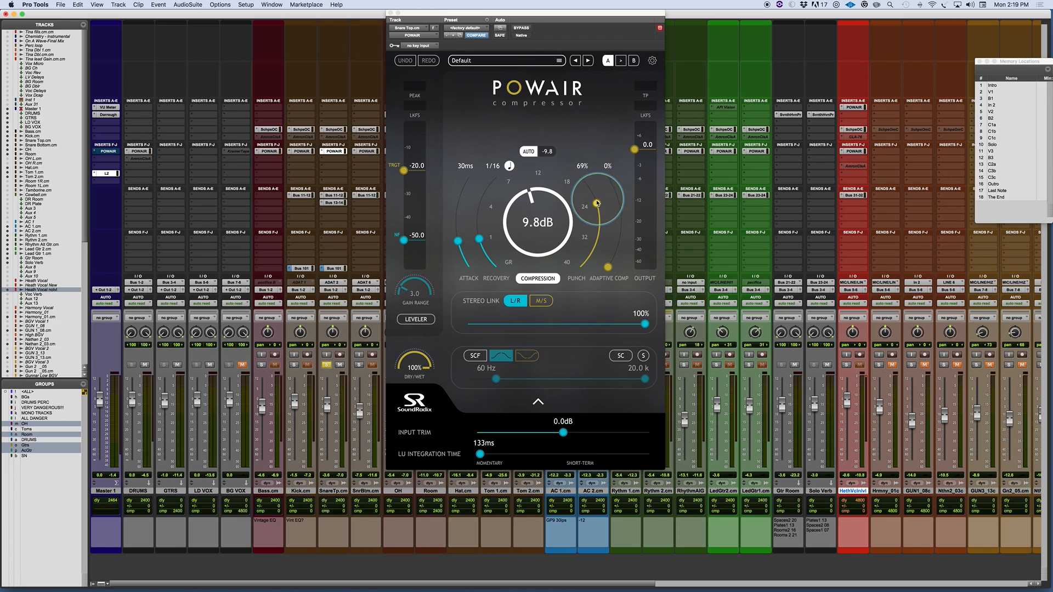
pyautogui.moveTo(597, 203); pyautogui.dragTo(584, 164)
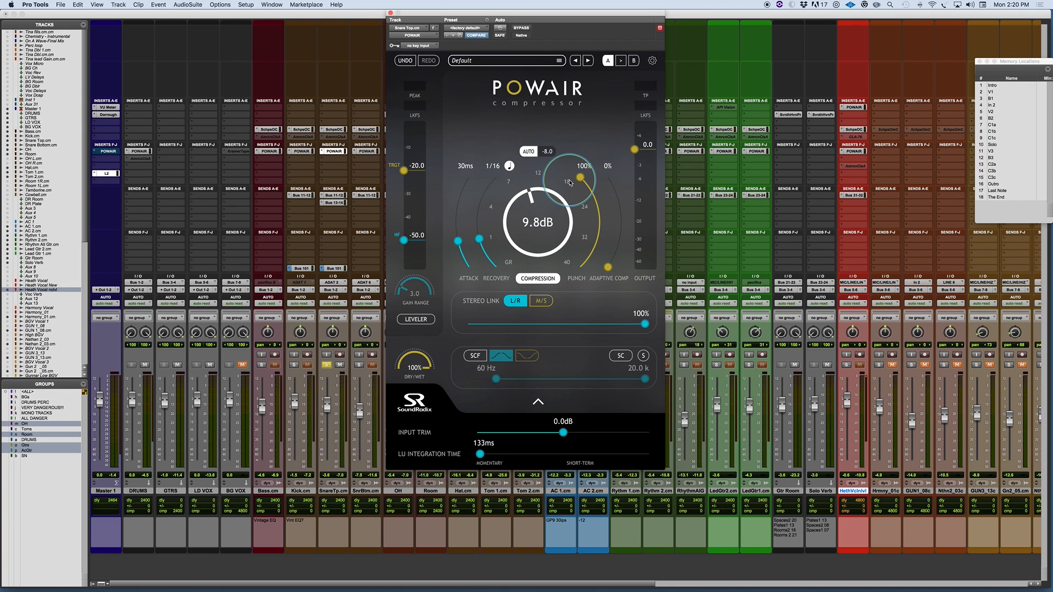
pyautogui.press('space')
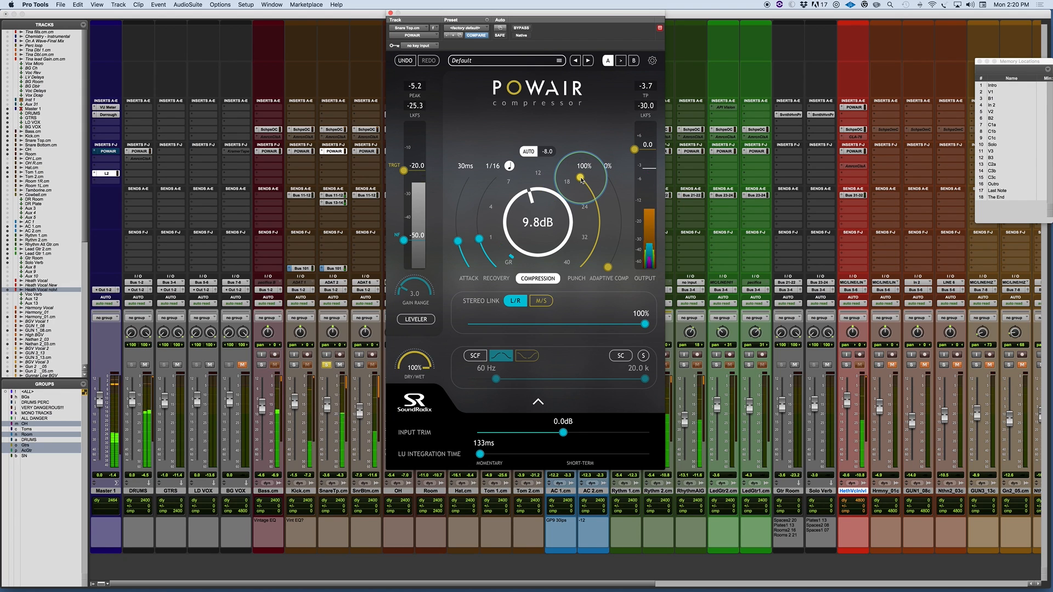
pyautogui.moveTo(581, 180); pyautogui.dragTo(578, 113)
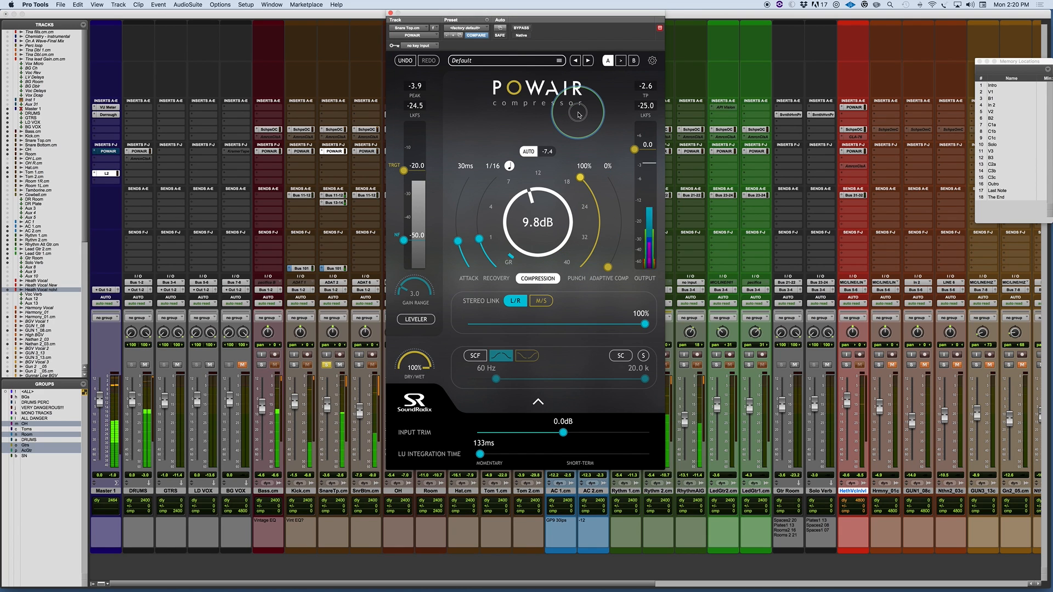
pyautogui.moveTo(579, 114); pyautogui.dragTo(598, 208)
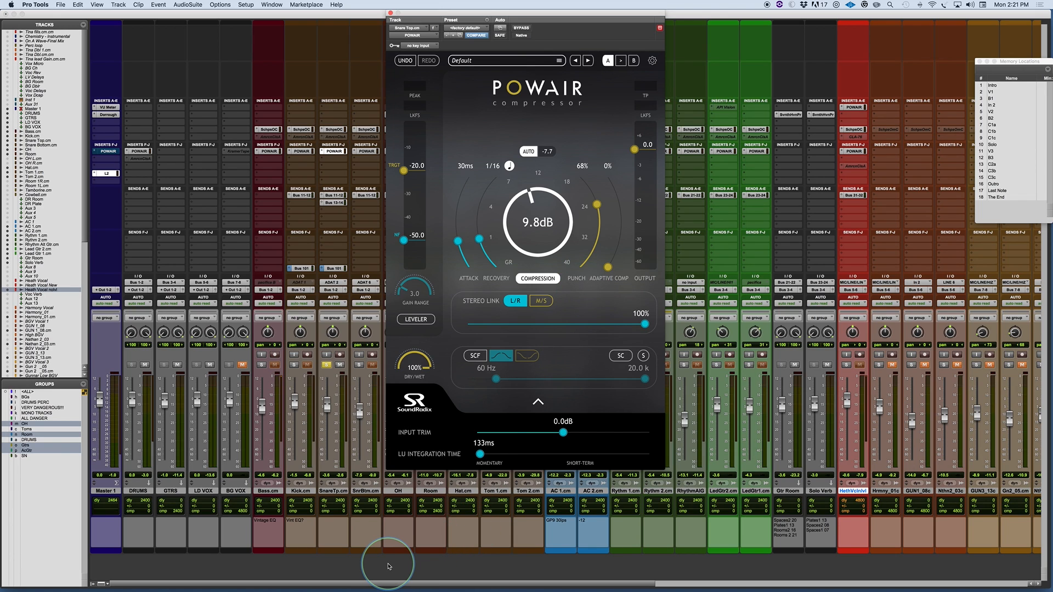
# - Solo the OH, Snare Bottom and Kick tracks alongside Snare Top
pyautogui.hscroll(2, 388, 566)
pyautogui.hscroll(3, 388, 566)
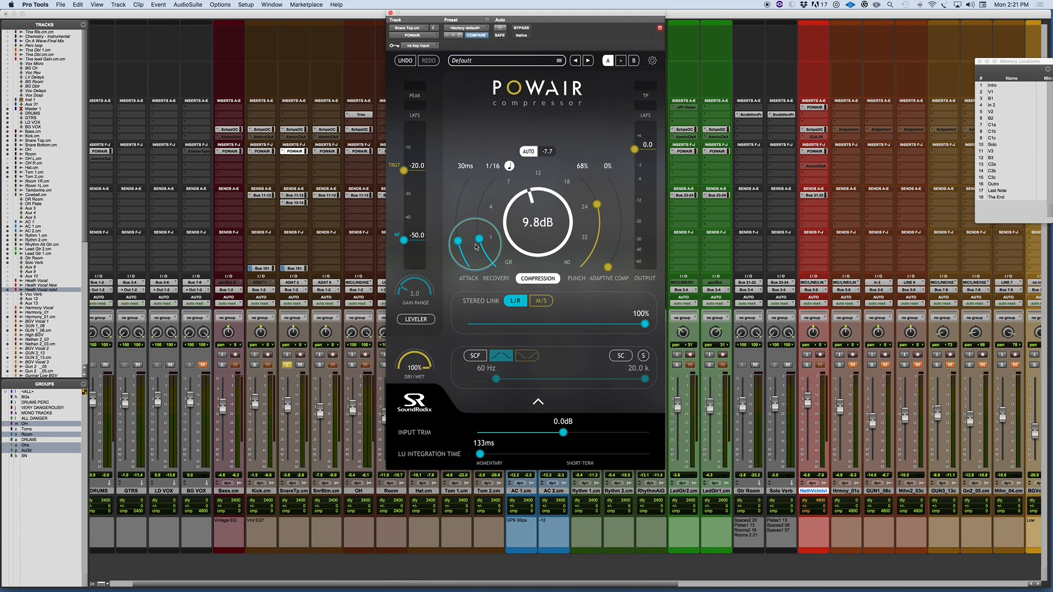
pyautogui.hscroll(2, 271, 565)
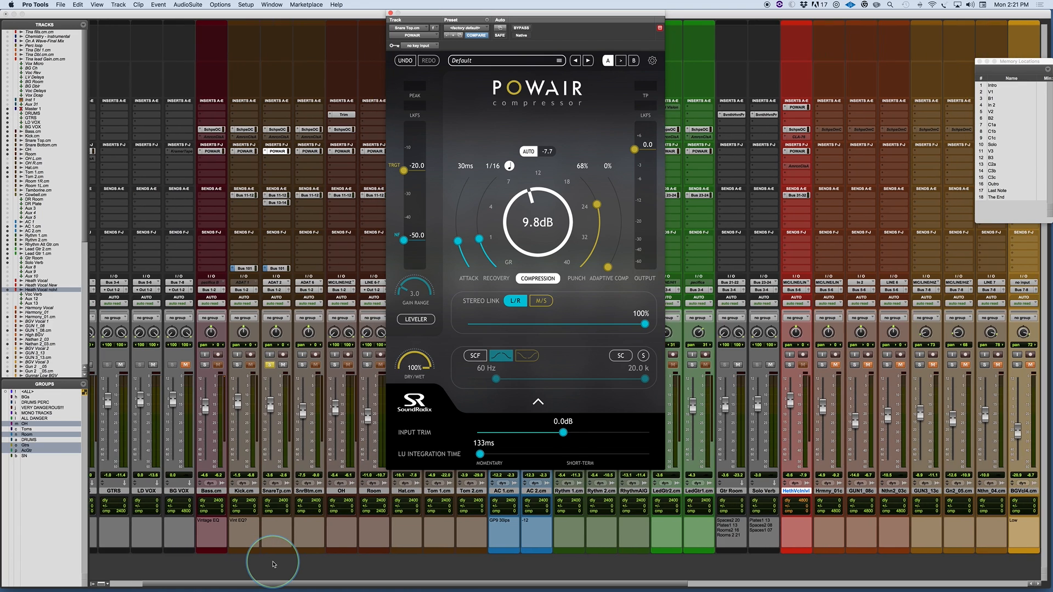
pyautogui.click(334, 365)
pyautogui.click(302, 364)
pyautogui.click(237, 364)
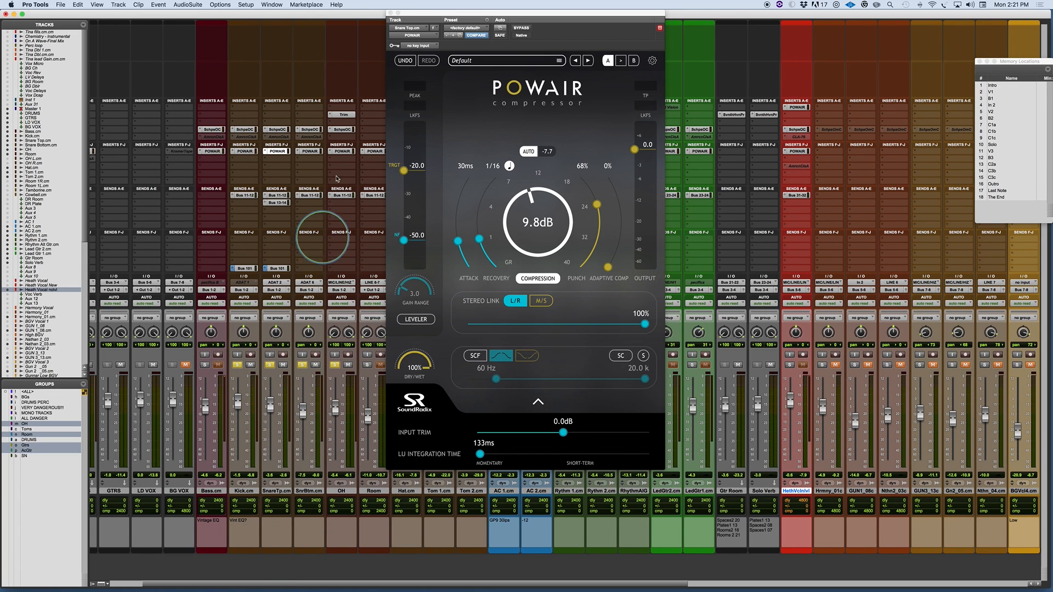
# - Open the POWAIR compressor on the OH track and set its stereo link to L/R at 100%
pyautogui.click(341, 153)
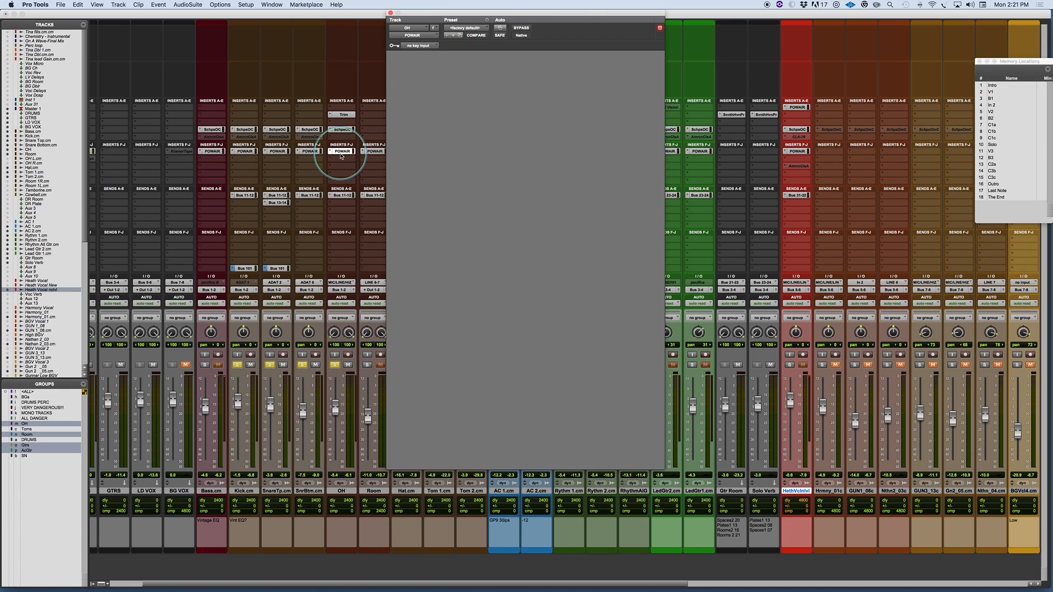
pyautogui.click(513, 302)
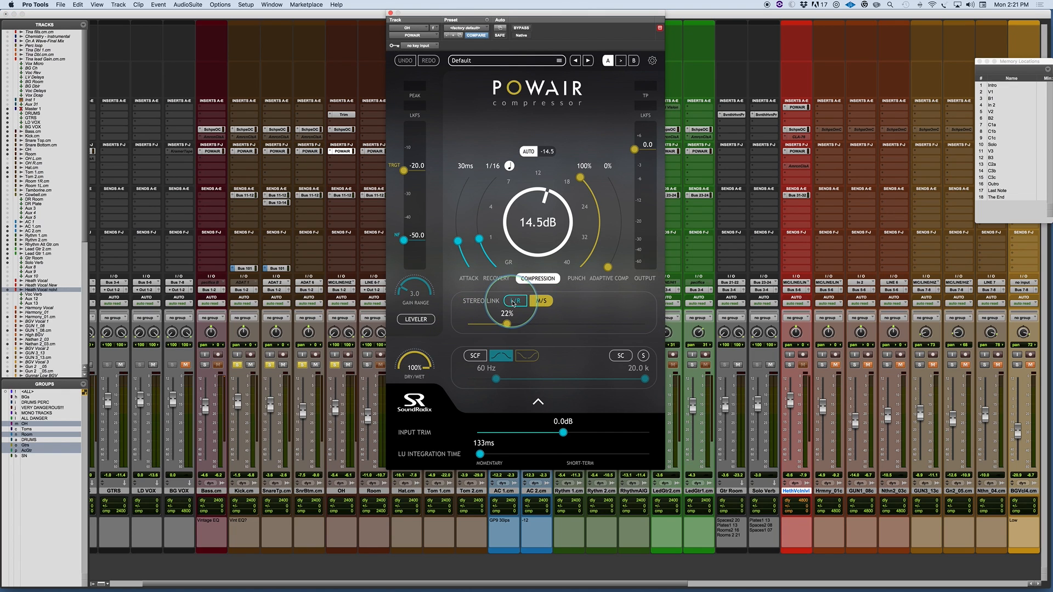
pyautogui.moveTo(506, 323); pyautogui.dragTo(674, 336)
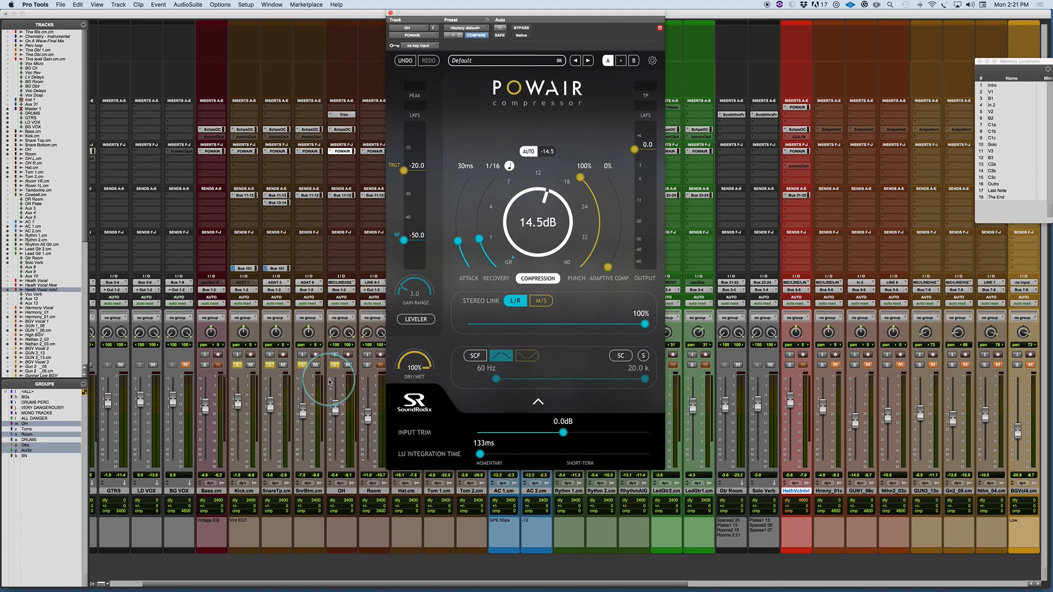
# - Try the OH compressor's stereo link in M/S mode at 100%, return it to L/R, and start playback
pyautogui.click(542, 305)
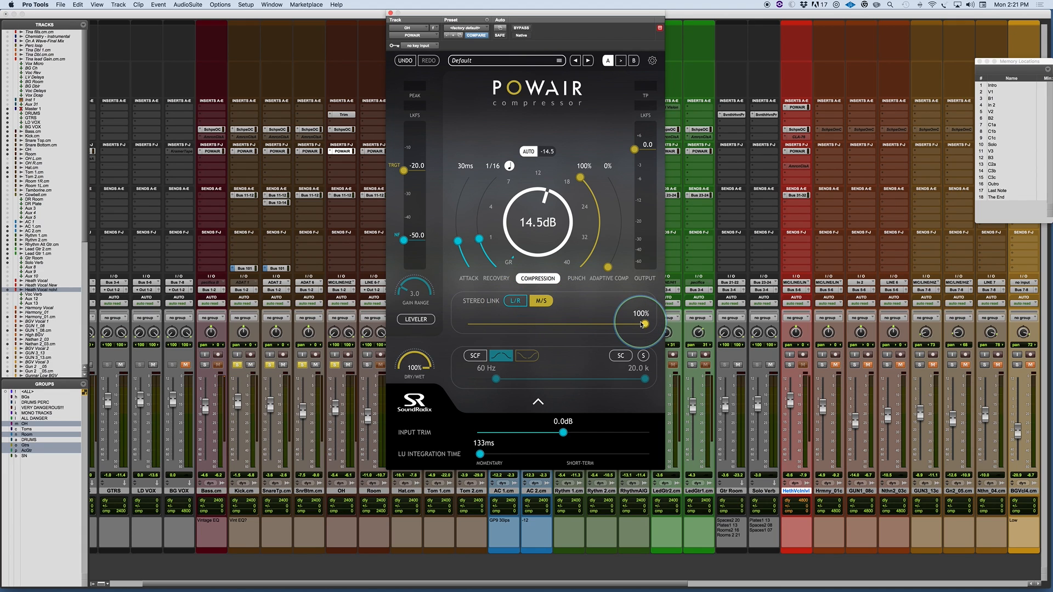
pyautogui.moveTo(644, 324); pyautogui.dragTo(673, 323)
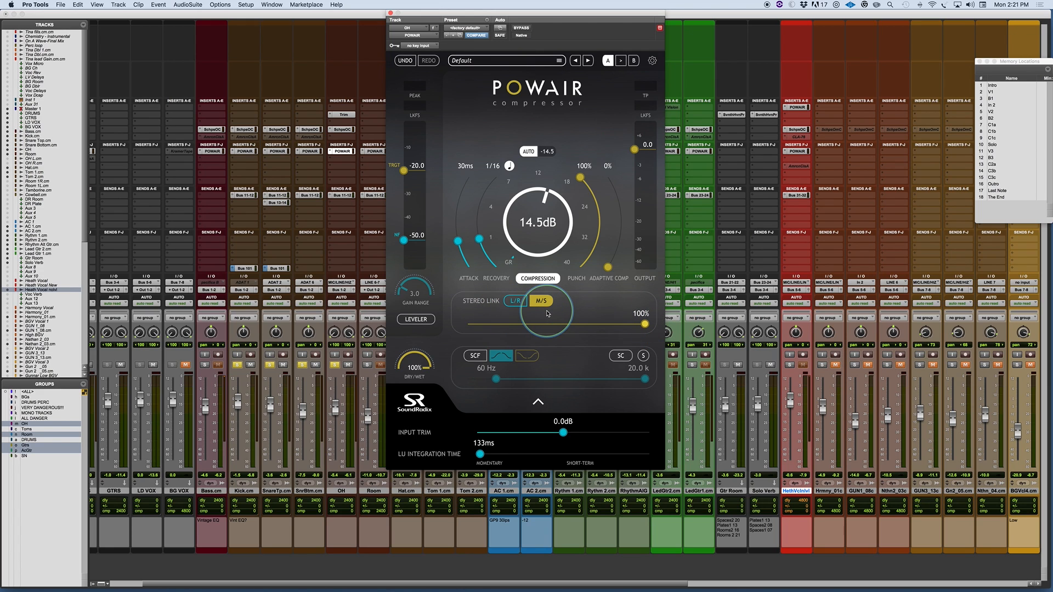
pyautogui.click(514, 301)
pyautogui.press('space')
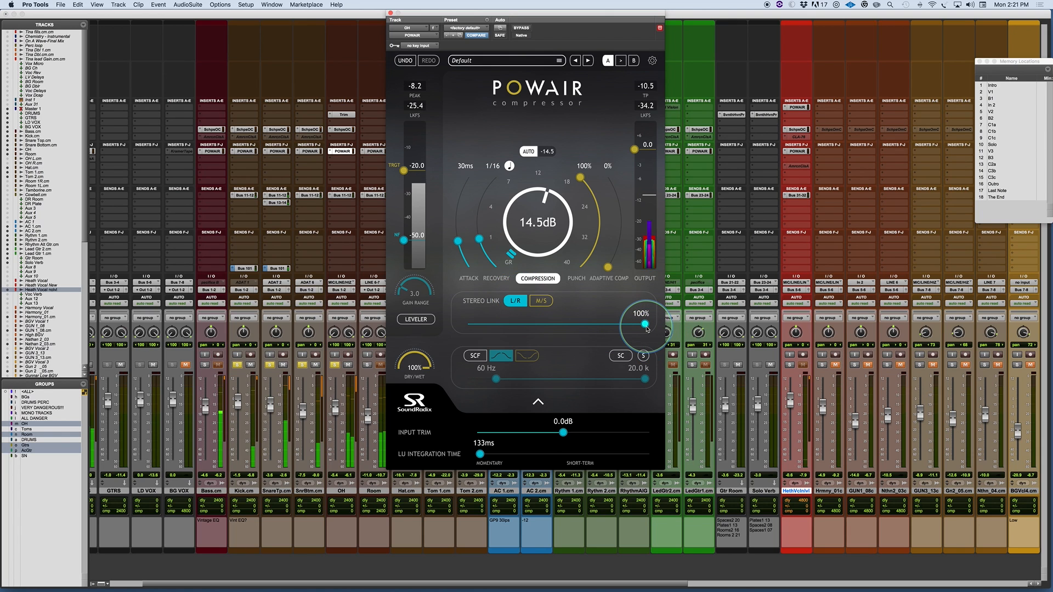
# - Audition the M/S stereo link at 0% during playback, then restore it to 100% in L/R mode
pyautogui.click(548, 302)
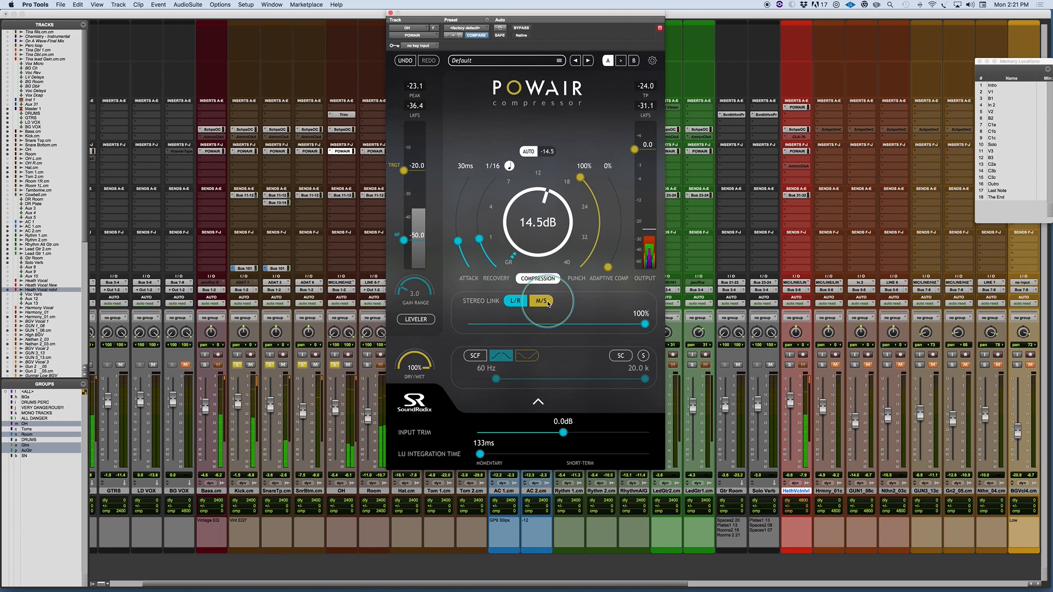
pyautogui.moveTo(645, 324); pyautogui.dragTo(478, 322)
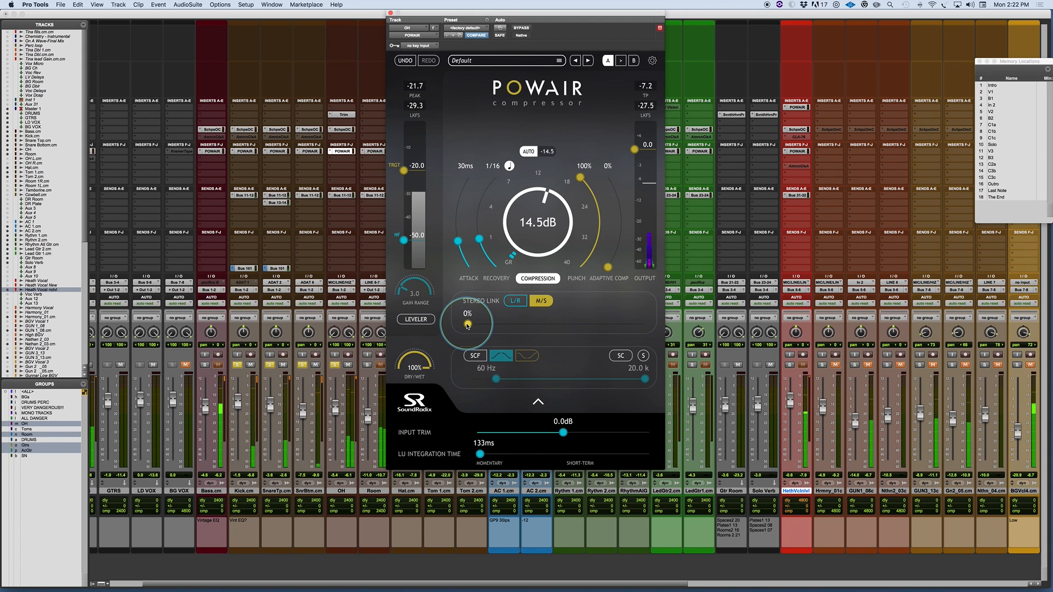
pyautogui.moveTo(467, 325); pyautogui.dragTo(644, 324)
pyautogui.click(515, 301)
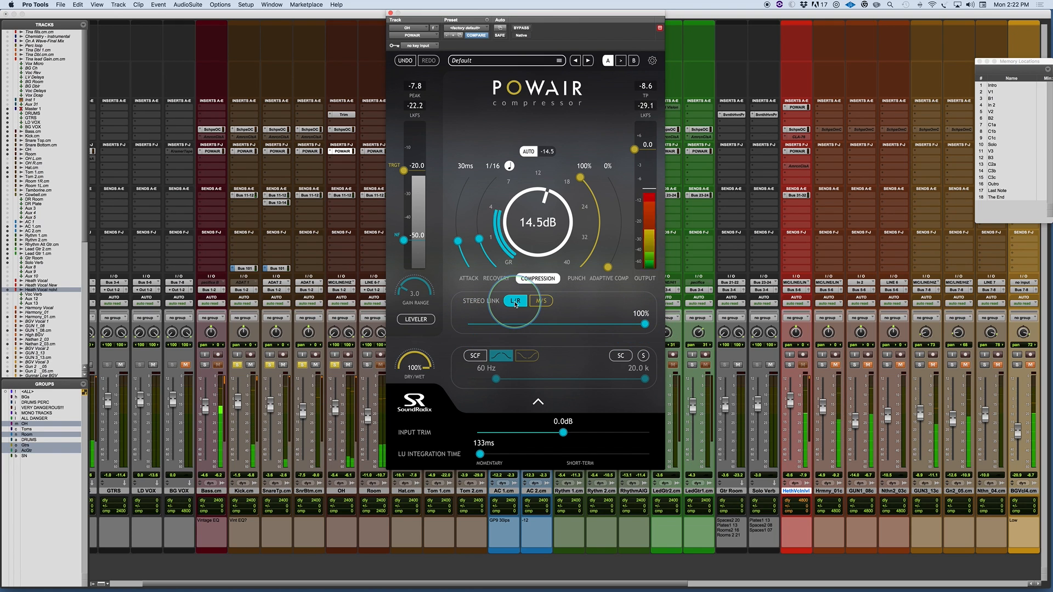
# - Switch the stereo link to M/S at 12% and move the session to memory location C1a
pyautogui.click(543, 301)
pyautogui.click(645, 324)
pyautogui.moveTo(645, 324); pyautogui.dragTo(510, 320)
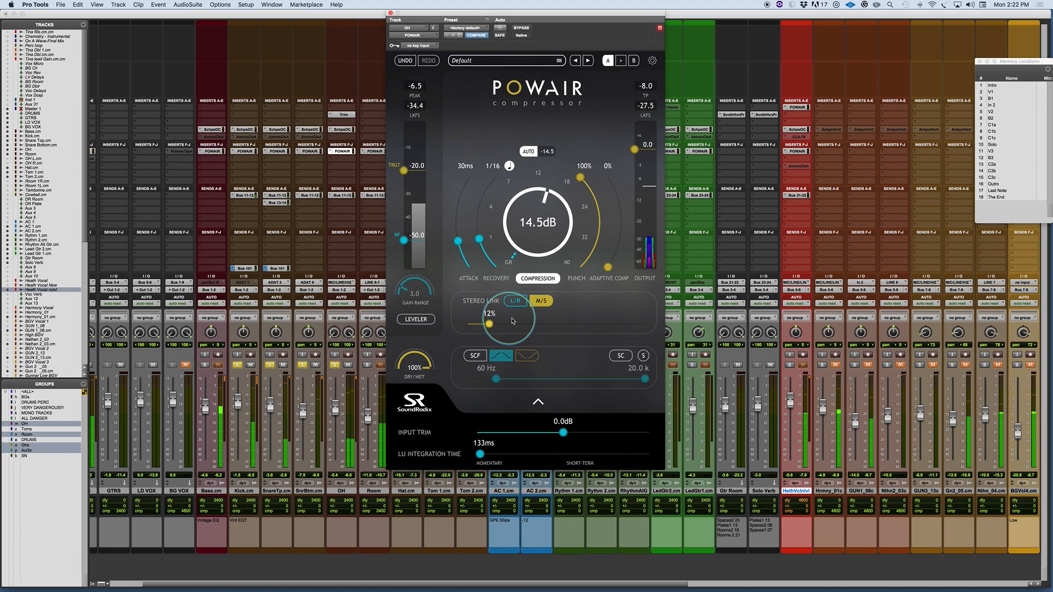
pyautogui.click(993, 117)
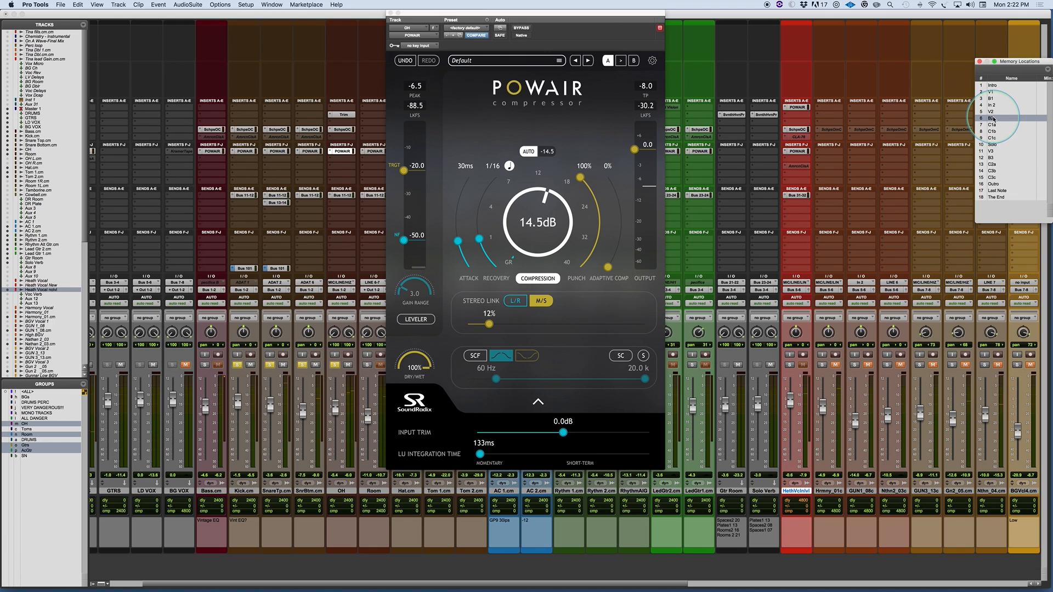
pyautogui.click(997, 125)
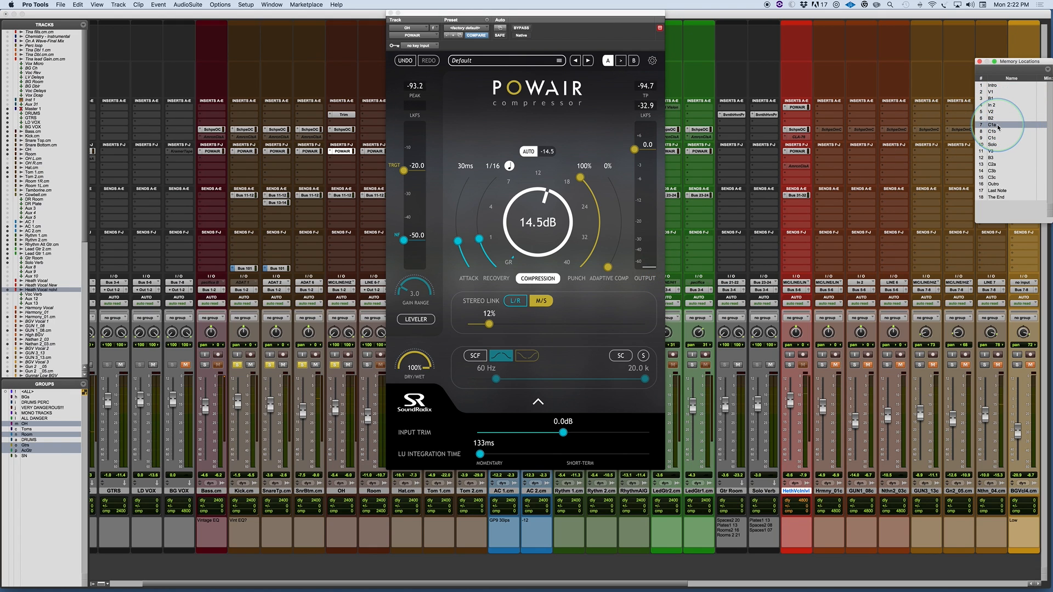
# - Audition the M/S stereo link at 100% from location C1a and set it to 0%
pyautogui.click(490, 324)
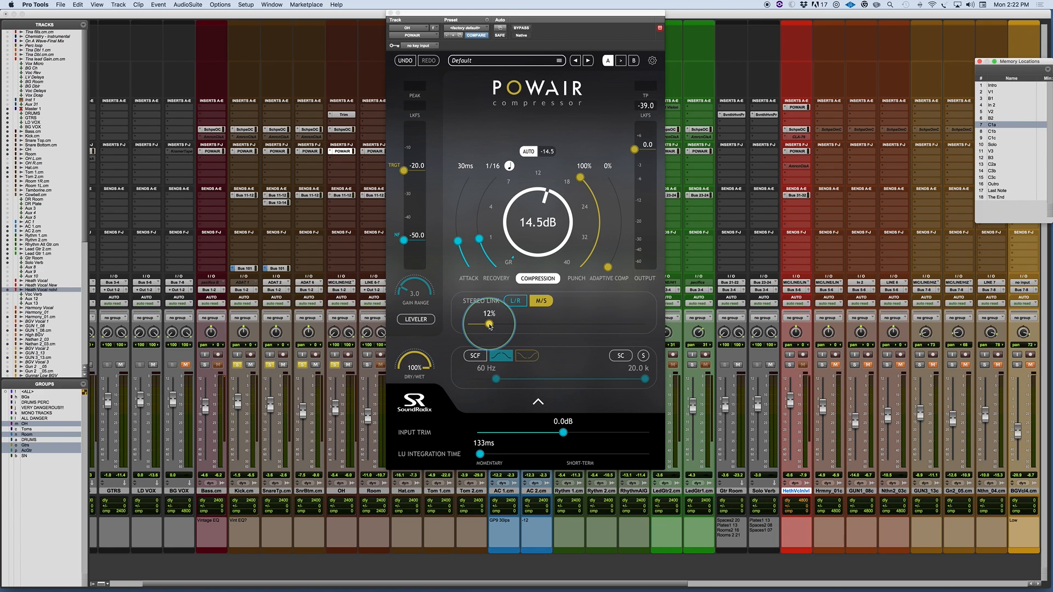
pyautogui.moveTo(489, 324); pyautogui.dragTo(648, 333)
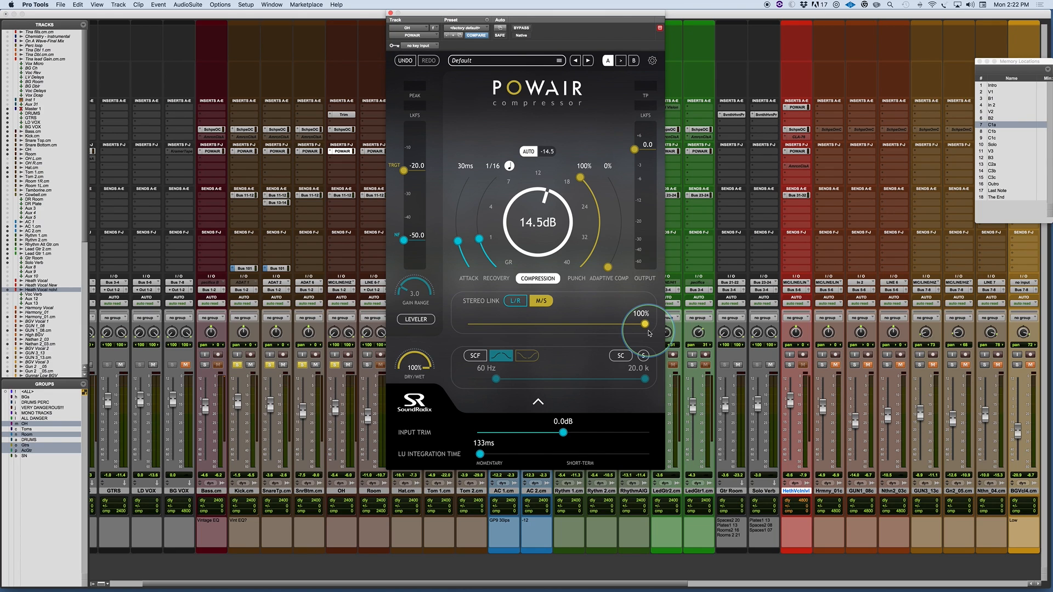
pyautogui.press('space')
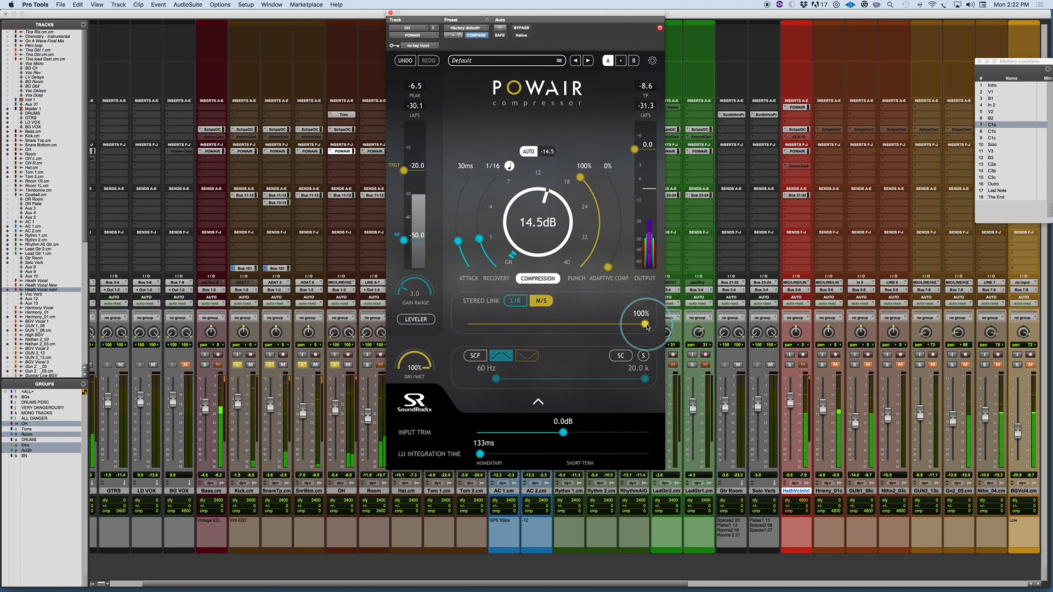
pyautogui.moveTo(645, 325); pyautogui.dragTo(415, 322)
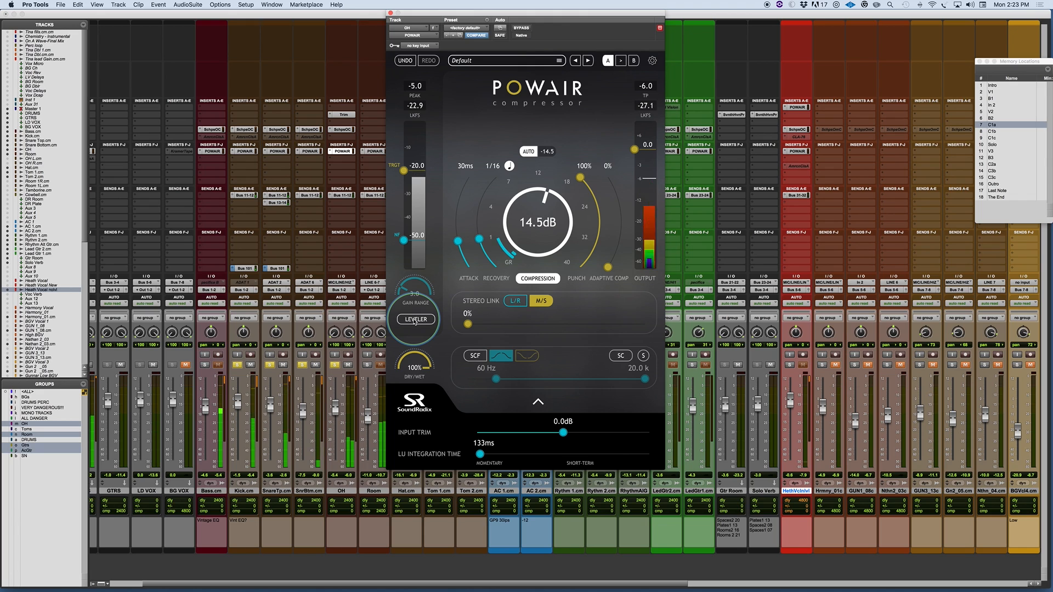
pyautogui.moveTo(415, 322); pyautogui.dragTo(452, 326)
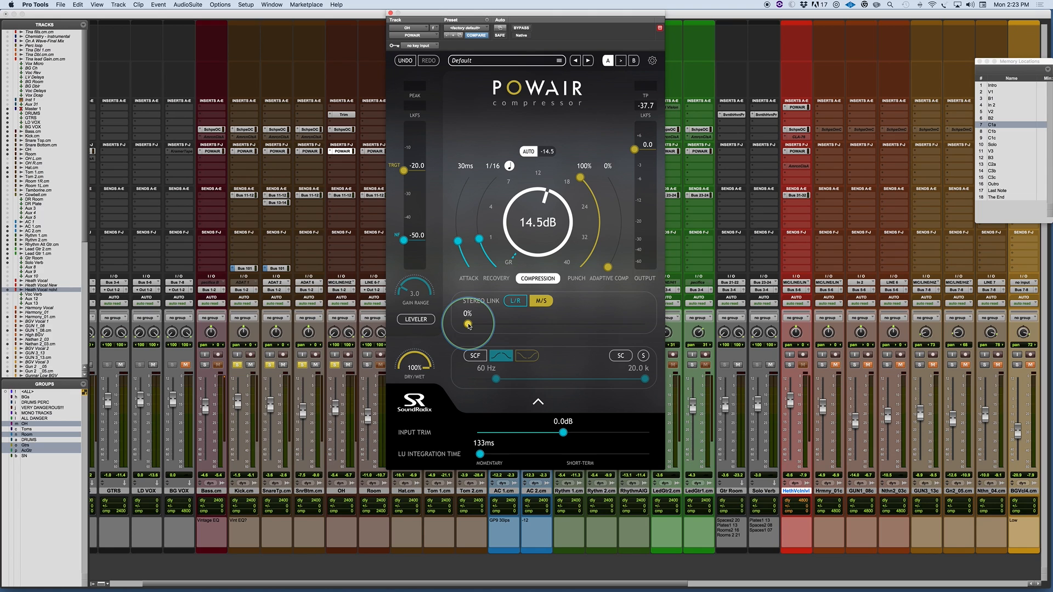
# - Solo the Room track and open its POWAIR compressor to examine the punch and stereo link settings
pyautogui.click(379, 369)
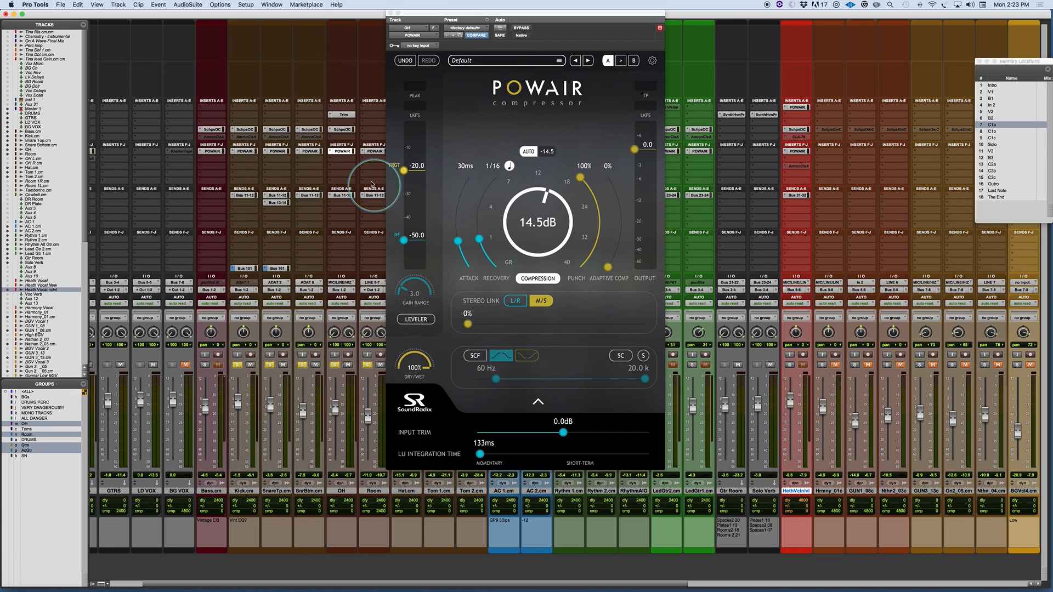
pyautogui.click(372, 152)
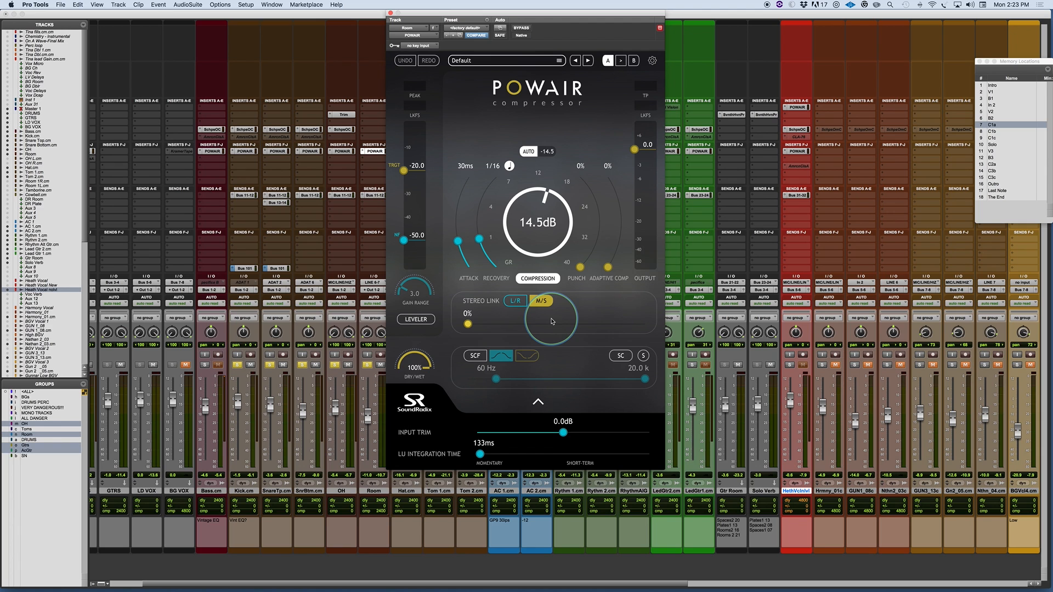
# - Clear all track solos and open the POWAIR compressor on the AC 1 track
pyautogui.keyDown('alt'); pyautogui.click(237, 364); pyautogui.keyUp('alt')
pyautogui.hscroll(3, 276, 399)
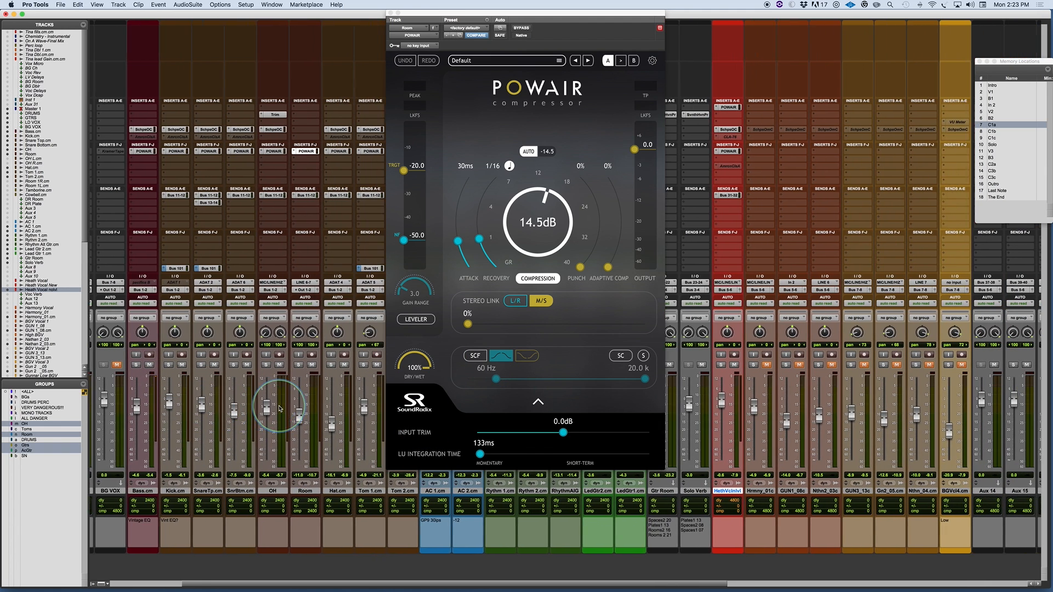
pyautogui.hscroll(4, 278, 410)
pyautogui.click(307, 152)
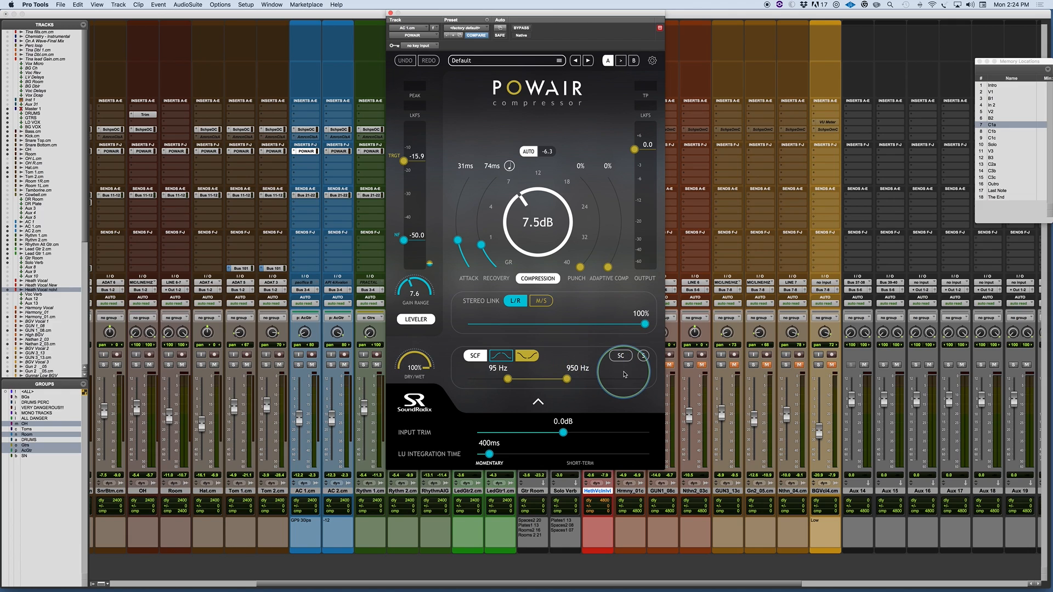
# - Bypass the AC 1 compressor, solo the grouped AC 1 and AC 2 tracks, and raise their faders to about -2.1 dB
pyautogui.click(417, 405)
pyautogui.click(297, 364)
pyautogui.moveTo(331, 418); pyautogui.dragTo(333, 405)
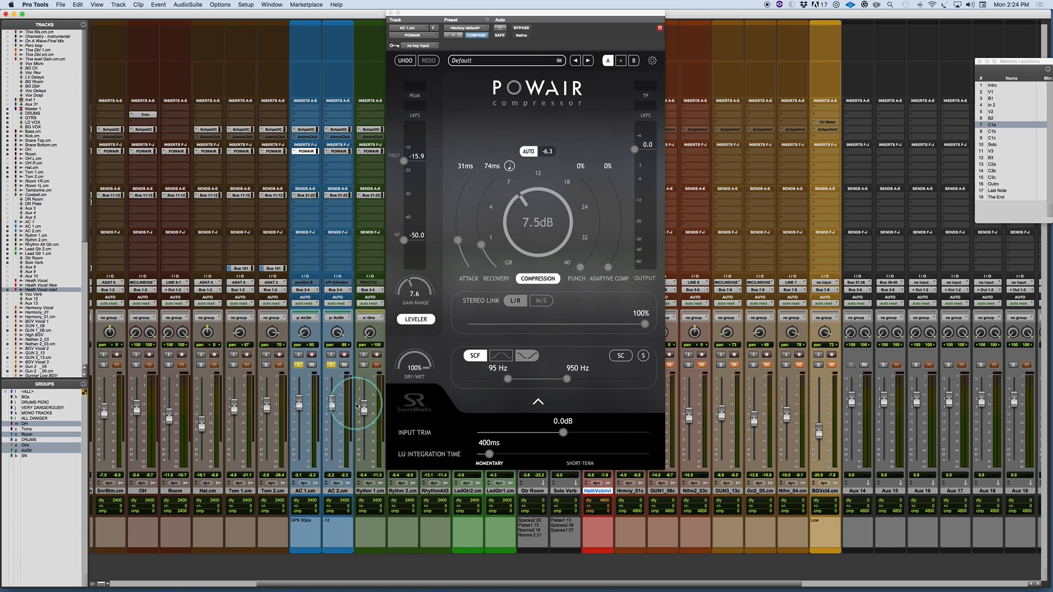
# - Play the soloed acoustic tracks with compression bypassed, jump to memory location V2, and stop playback
pyautogui.press('space')
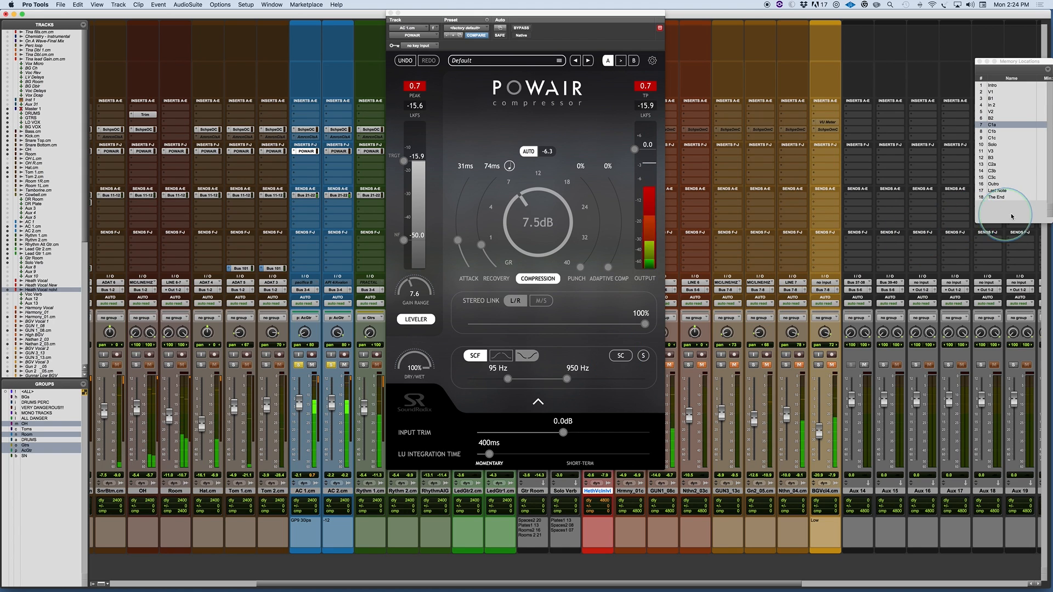
pyautogui.click(995, 113)
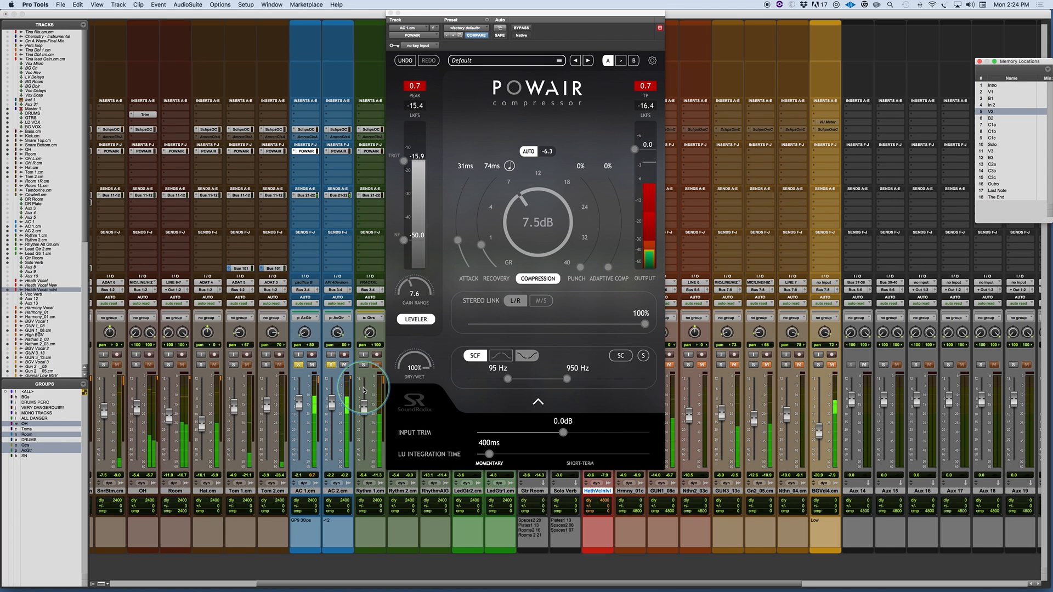
pyautogui.press('space')
# - Check the POWAIR compressor on the AC 2 track, close its window, and re-enable the AC 1 compressor
pyautogui.click(337, 152)
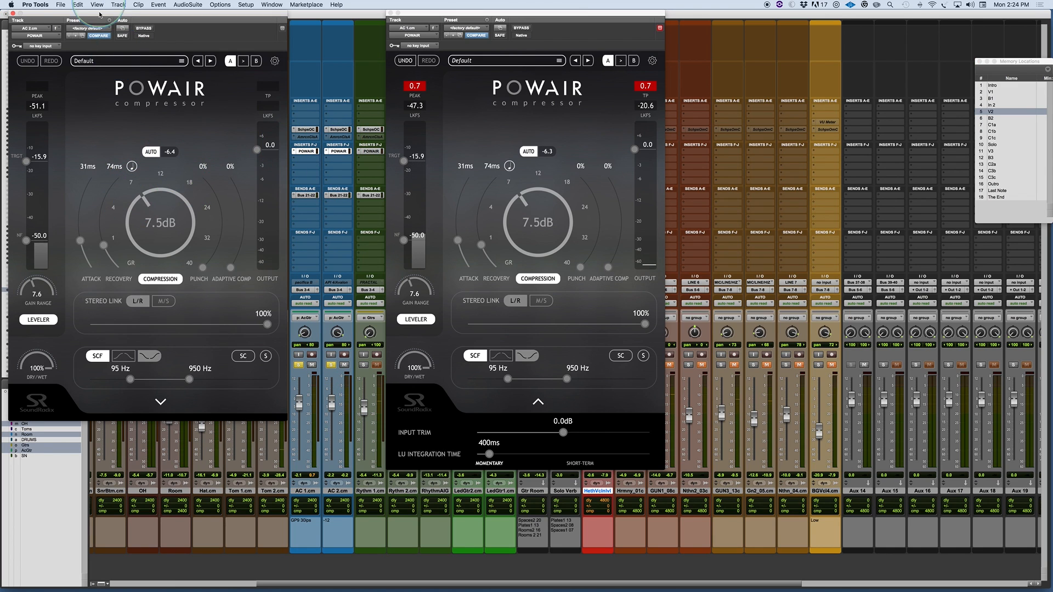
pyautogui.click(11, 12)
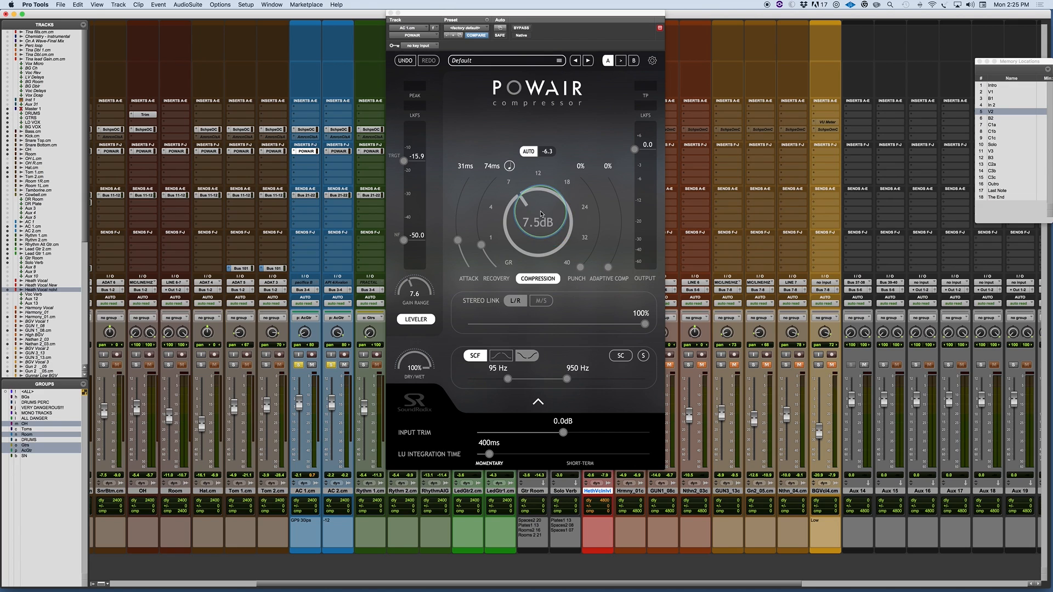
pyautogui.click(426, 413)
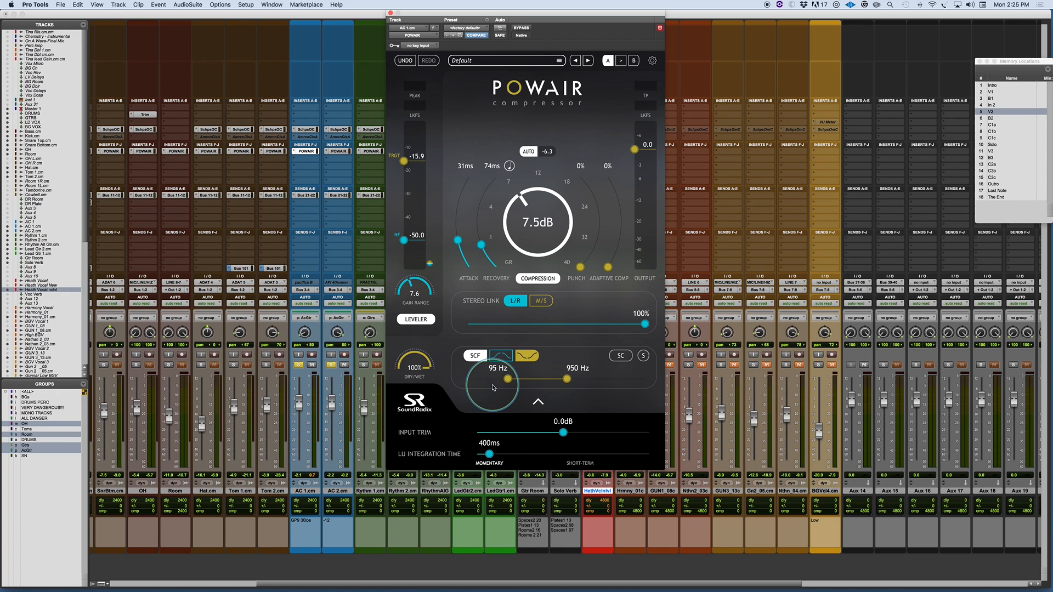
# - Play the soloed acoustic guitars and compare the AC 1 compressor bypassed and re-enabled
pyautogui.press('space')
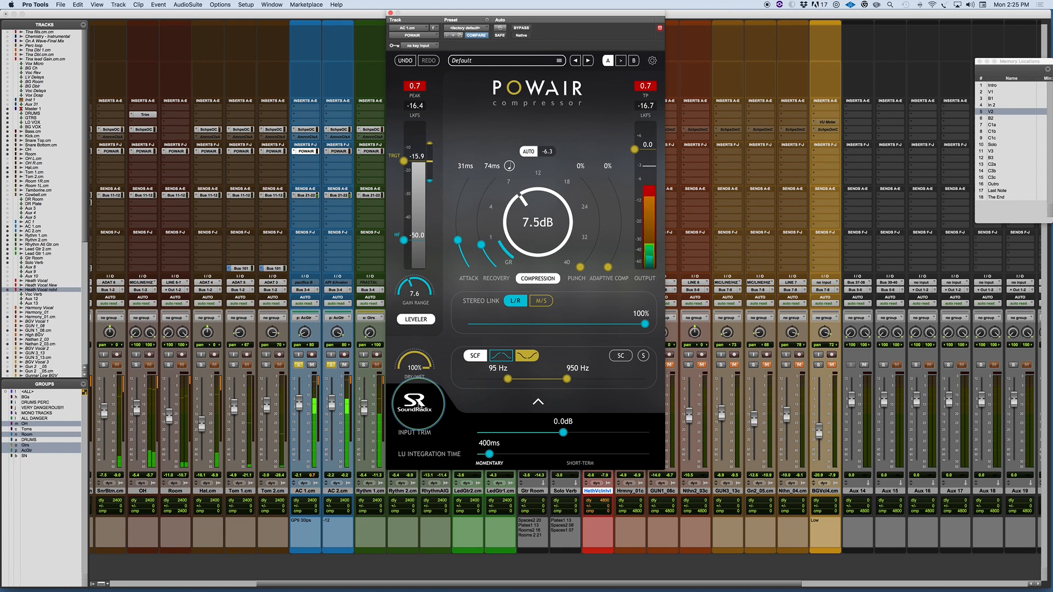
pyautogui.click(419, 405)
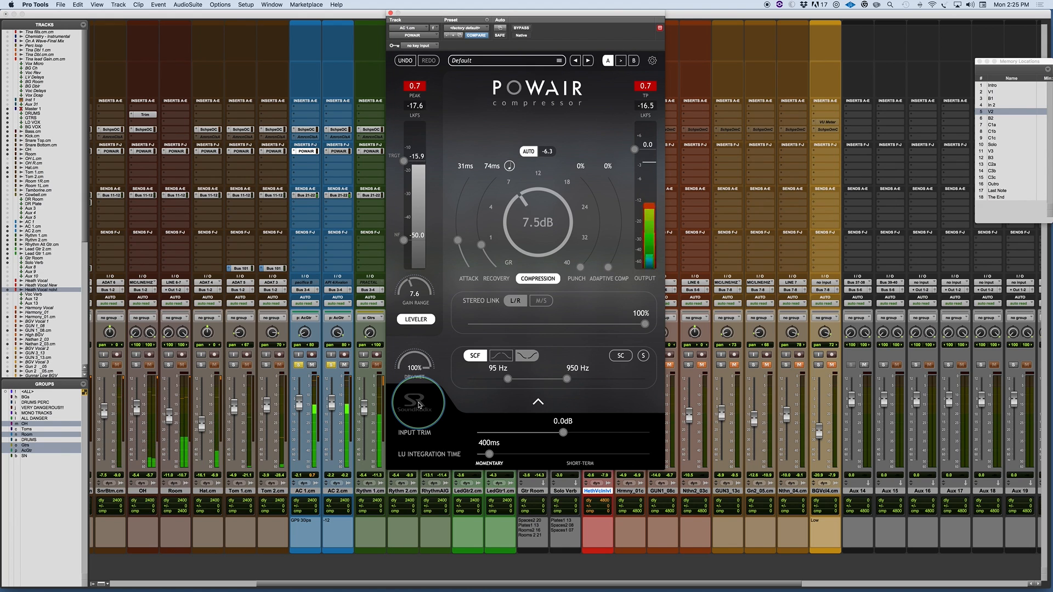
pyautogui.click(419, 405)
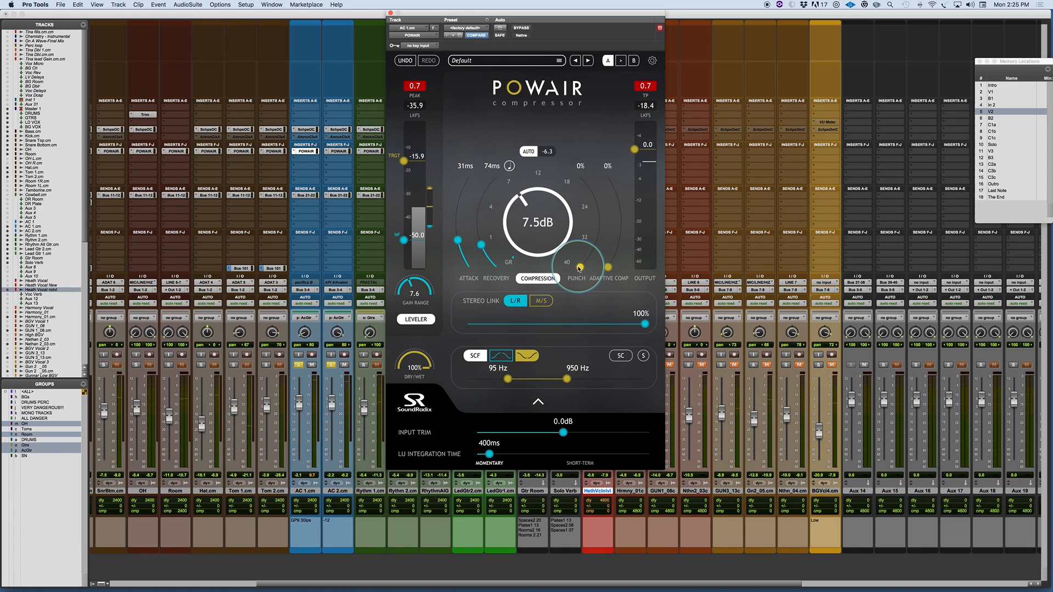
# - Set the Punch amount of the AC 1 compressor to 54%
pyautogui.moveTo(578, 269); pyautogui.dragTo(576, 269)
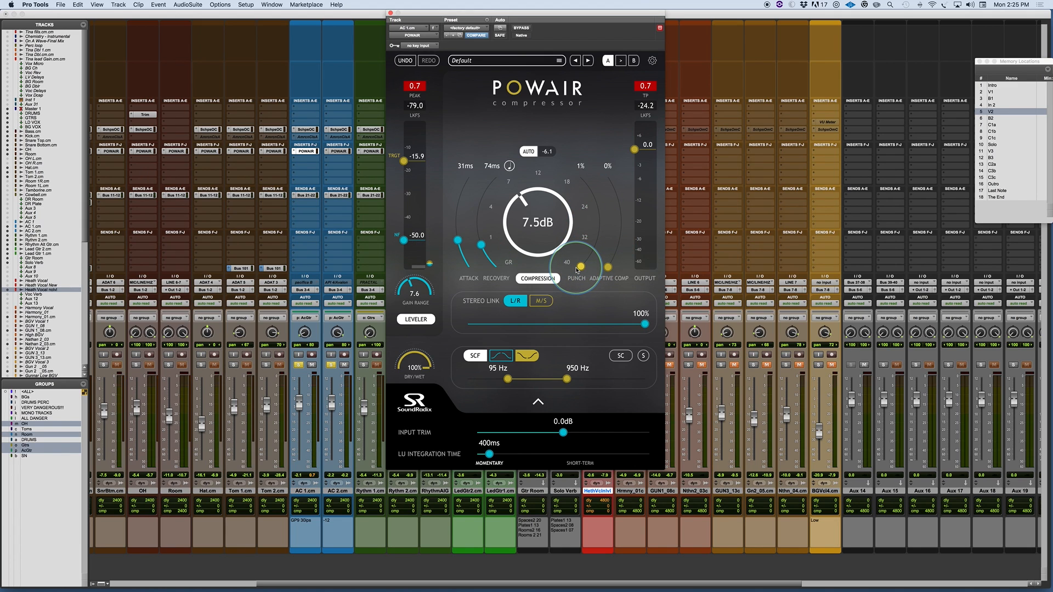
pyautogui.moveTo(577, 270); pyautogui.dragTo(597, 214)
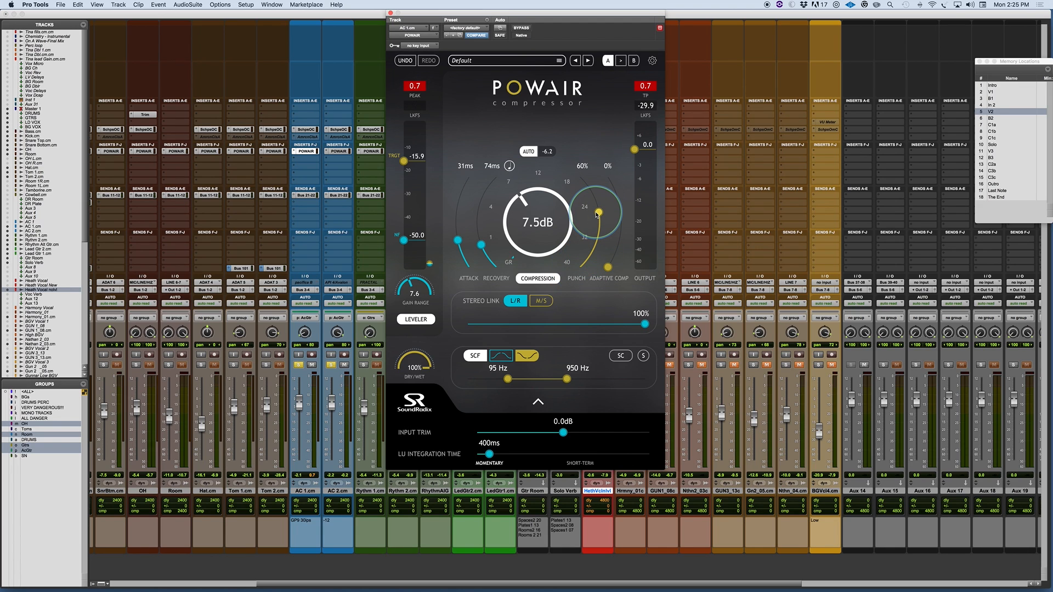
pyautogui.moveTo(597, 214)
pyautogui.mouseDown()
pyautogui.moveTo(579, 181)
pyautogui.moveTo(602, 202)
pyautogui.moveTo(602, 220)
pyautogui.mouseUp()
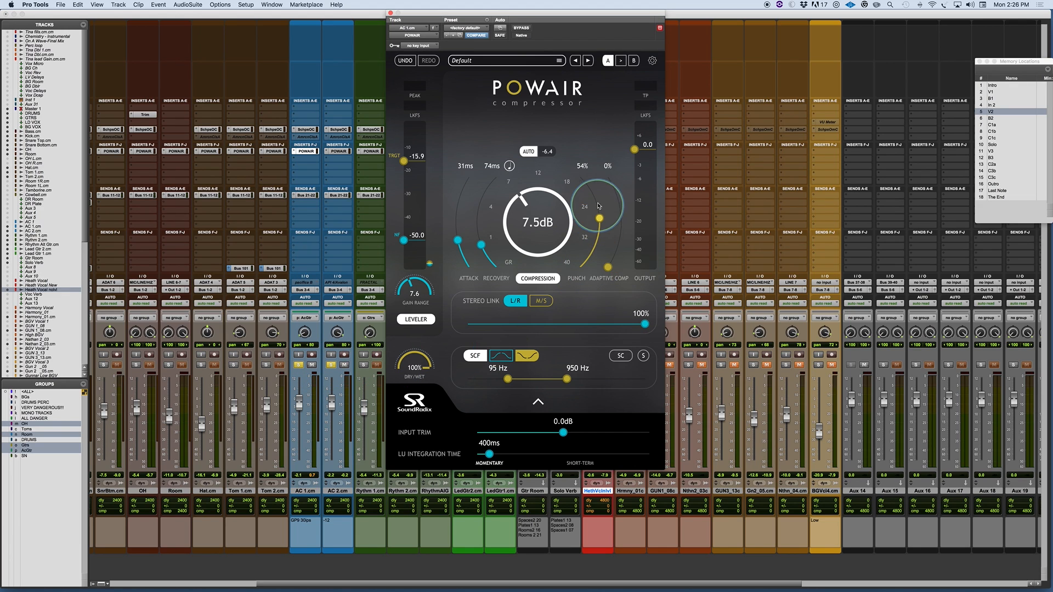
# - Unsolo the acoustic guitars, solo LedGtr2 and LedGtr1, and jump to the Solo memory location
pyautogui.click(331, 366)
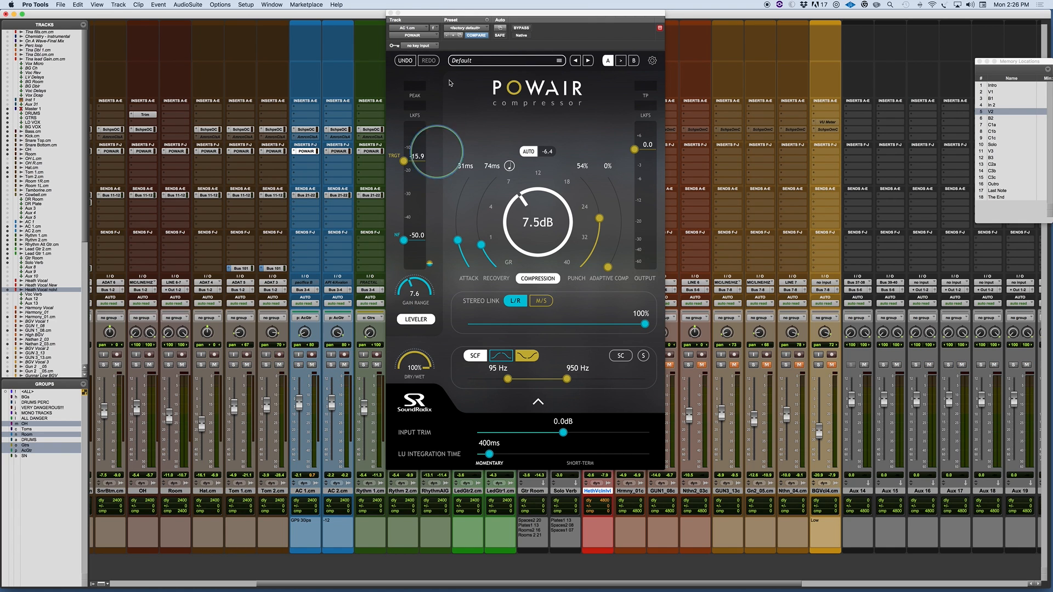
pyautogui.hscroll(10, 308, 315)
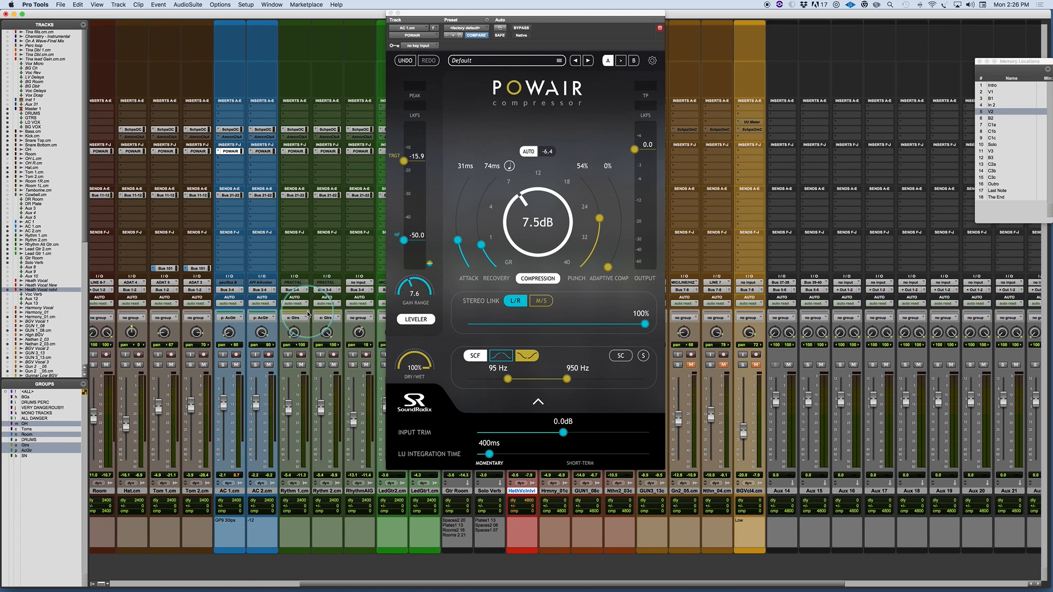
pyautogui.click(255, 364)
pyautogui.click(287, 365)
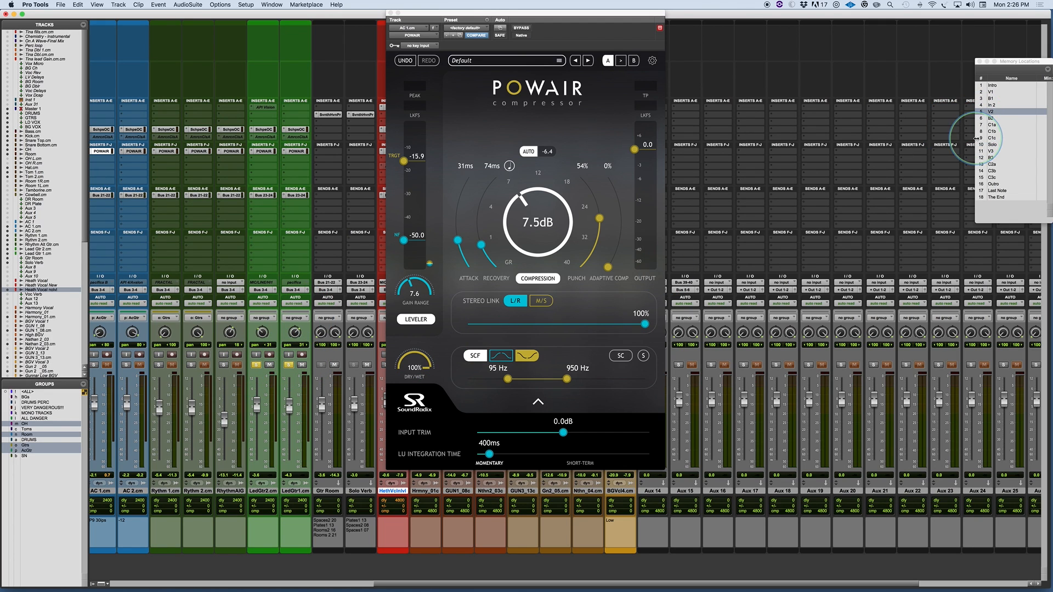
pyautogui.click(994, 144)
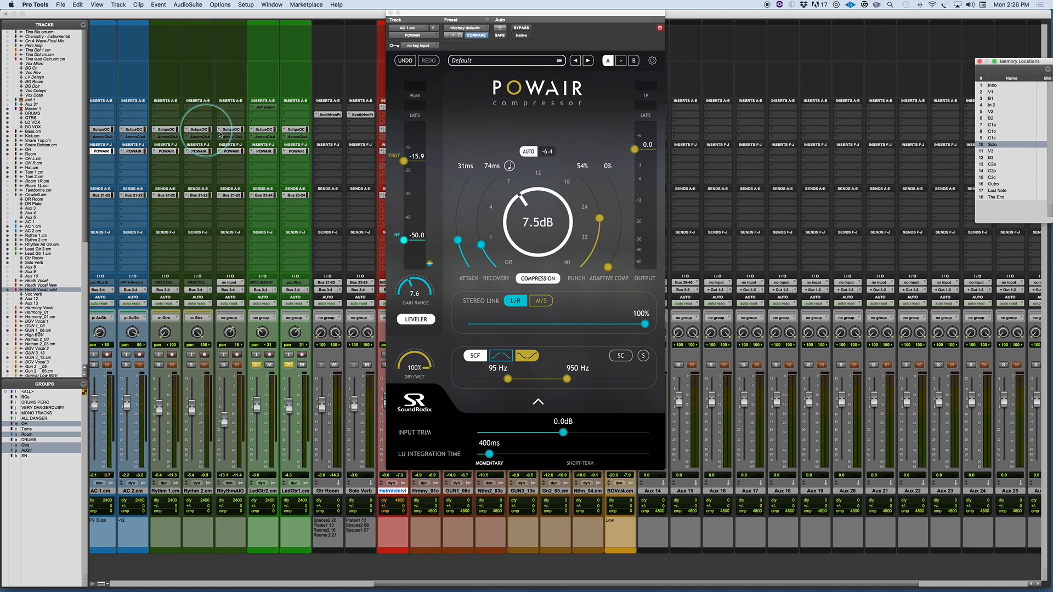
# - Open the POWAIR compressors of LedGtr2 and LedGtr1 together and arrange their windows side by side
pyautogui.click(267, 131)
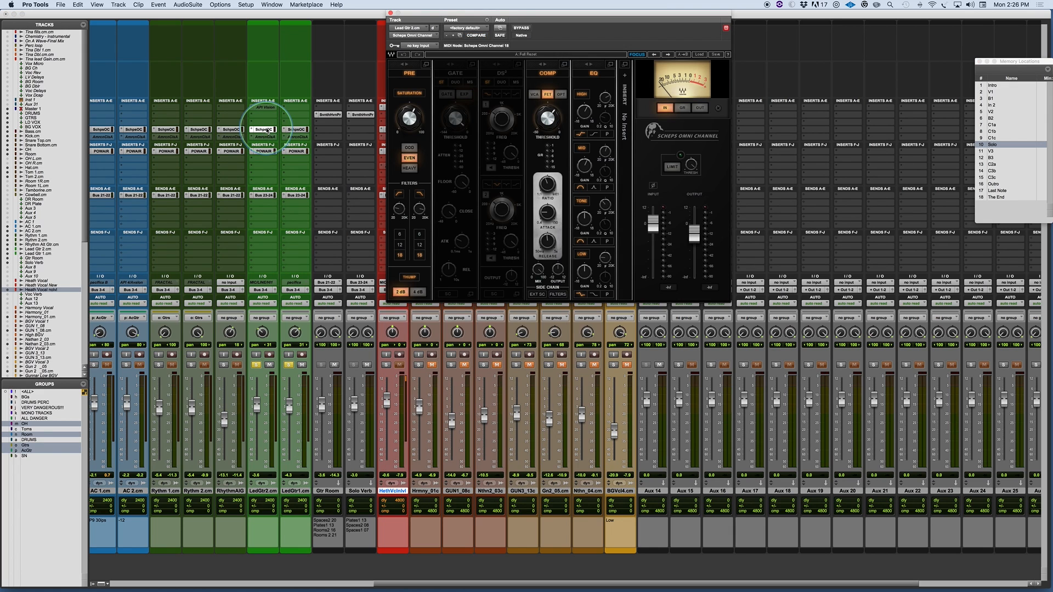
pyautogui.click(265, 152)
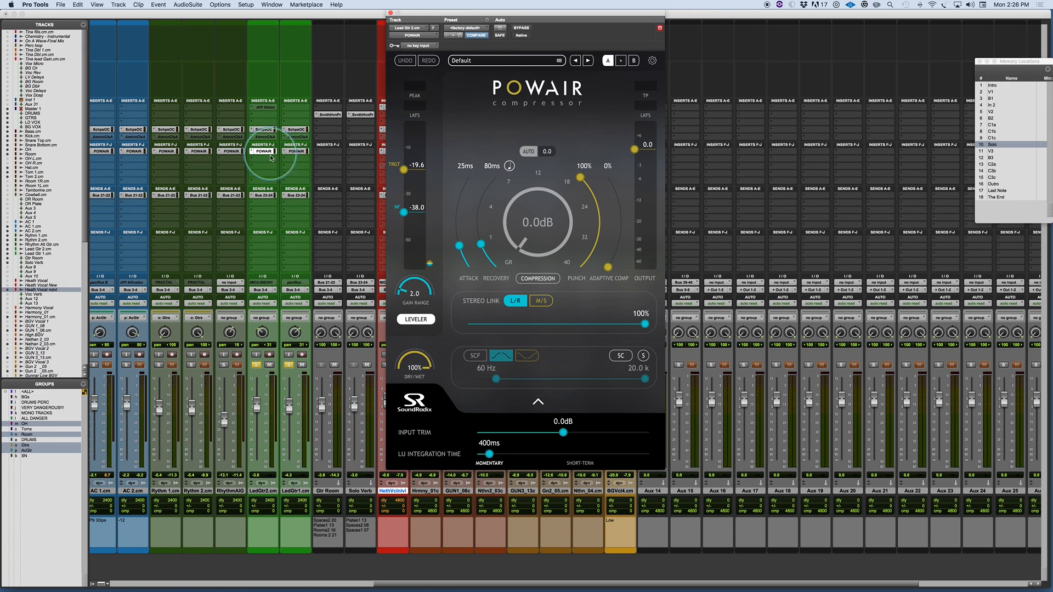
pyautogui.keyDown('shift'); pyautogui.click(296, 151); pyautogui.keyUp('shift')
pyautogui.moveTo(258, 25); pyautogui.dragTo(896, 25)
pyautogui.moveTo(567, 15); pyautogui.dragTo(491, 14)
pyautogui.moveTo(695, 18); pyautogui.dragTo(667, 16)
pyautogui.moveTo(640, 15); pyautogui.dragTo(632, 15)
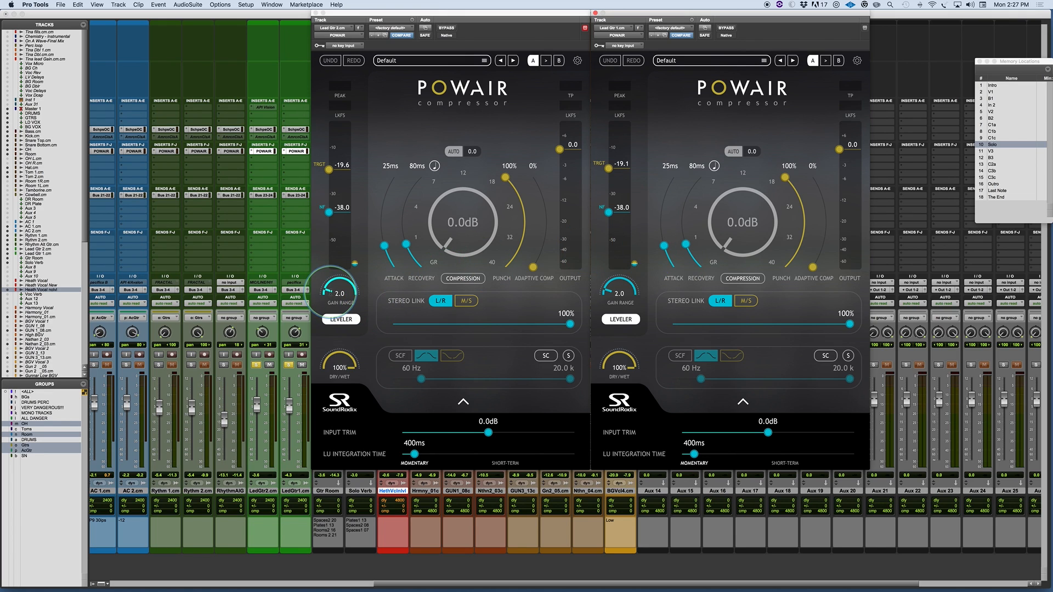
# - Set the LedGtr2 leveler's gain range to 2.5 and bypass the POWAIR processing on both lead guitars
pyautogui.moveTo(330, 293); pyautogui.dragTo(330, 292)
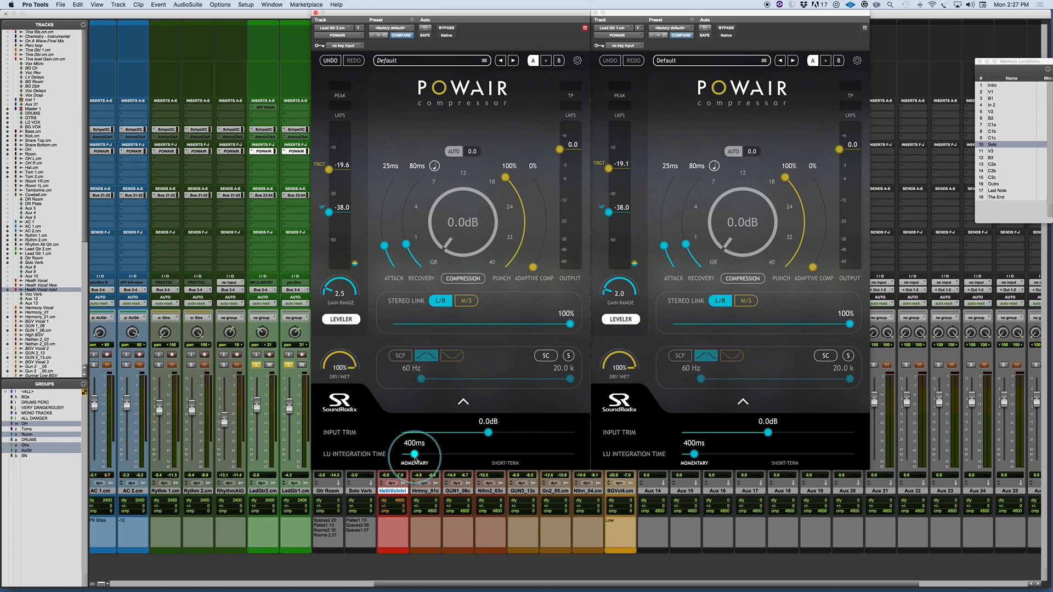
pyautogui.click(340, 401)
pyautogui.click(618, 408)
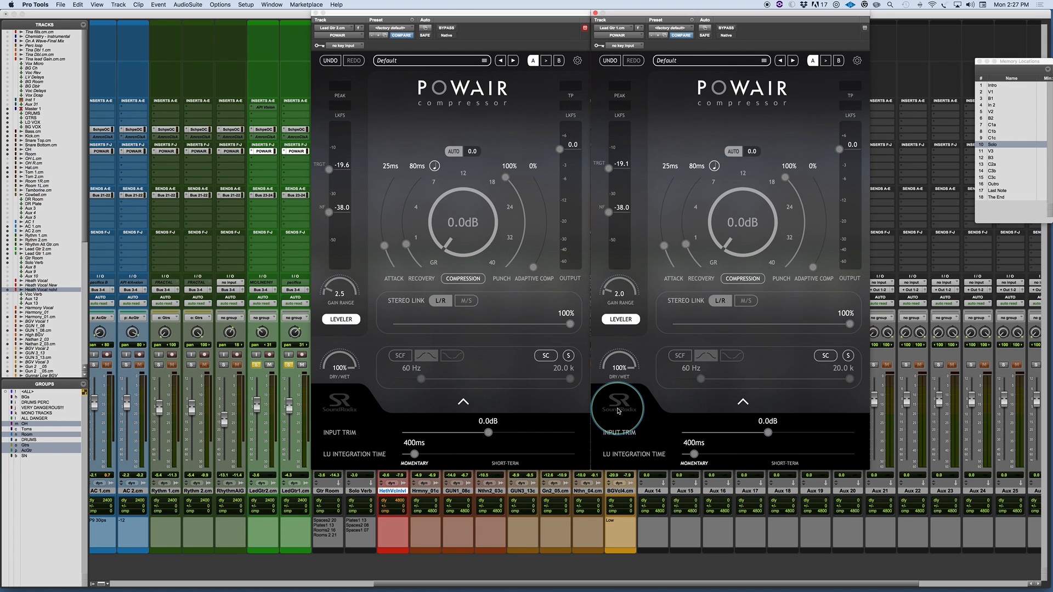
# - Play the guitar solo unsoloed with POWAIR bypassed, and lower the grouped AC 1 and AC 2 faders to about -11 dB
pyautogui.click(287, 366)
pyautogui.click(285, 365)
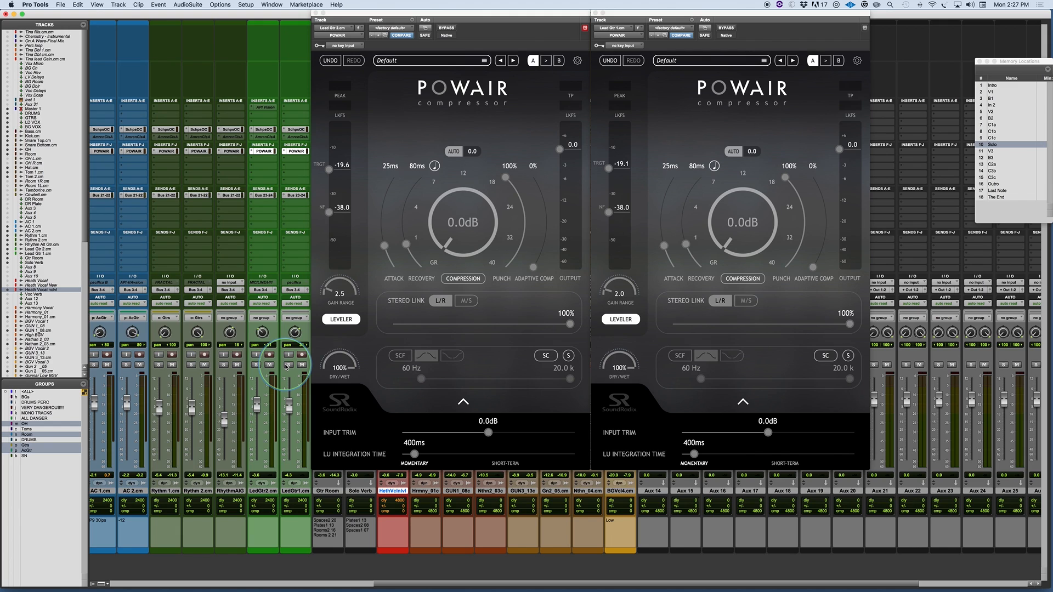
pyautogui.press('space')
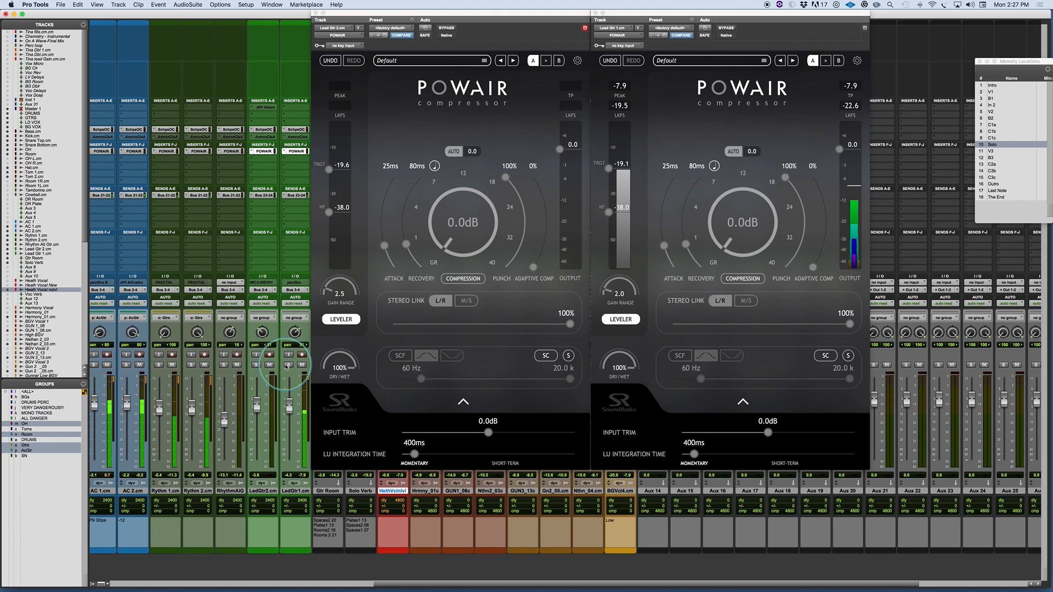
pyautogui.moveTo(126, 415); pyautogui.dragTo(127, 420)
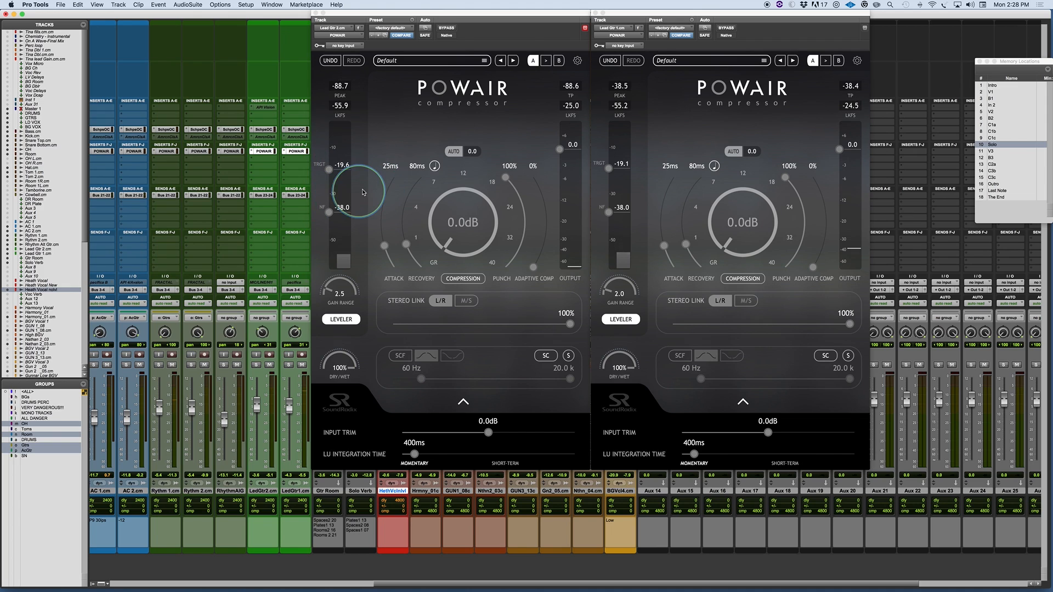
# - Re-enable POWAIR on both lead guitar tracks and play the solo section with it active
pyautogui.click(336, 399)
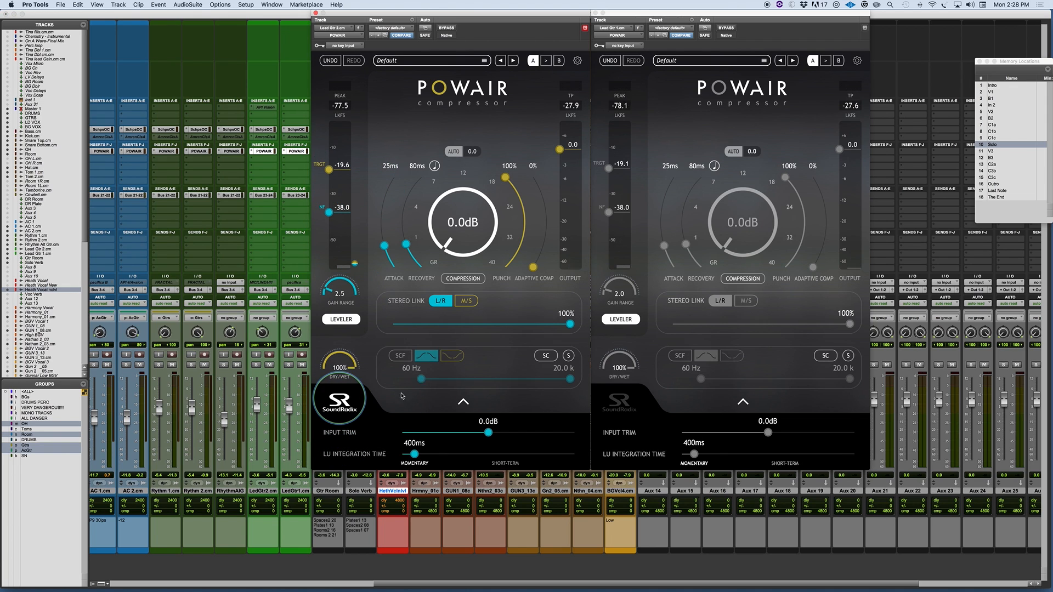
pyautogui.click(623, 399)
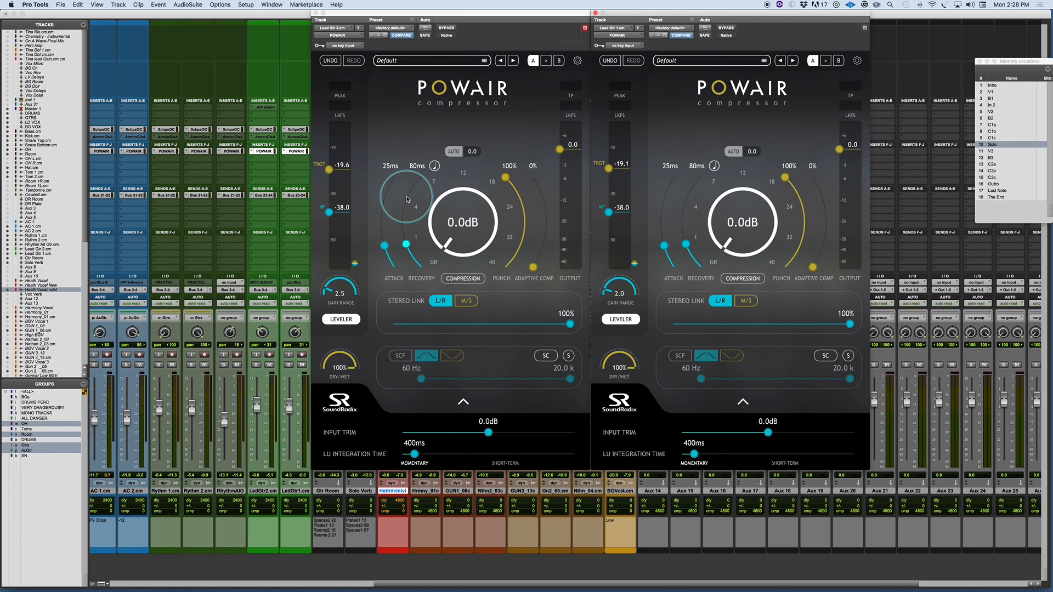
pyautogui.press('space')
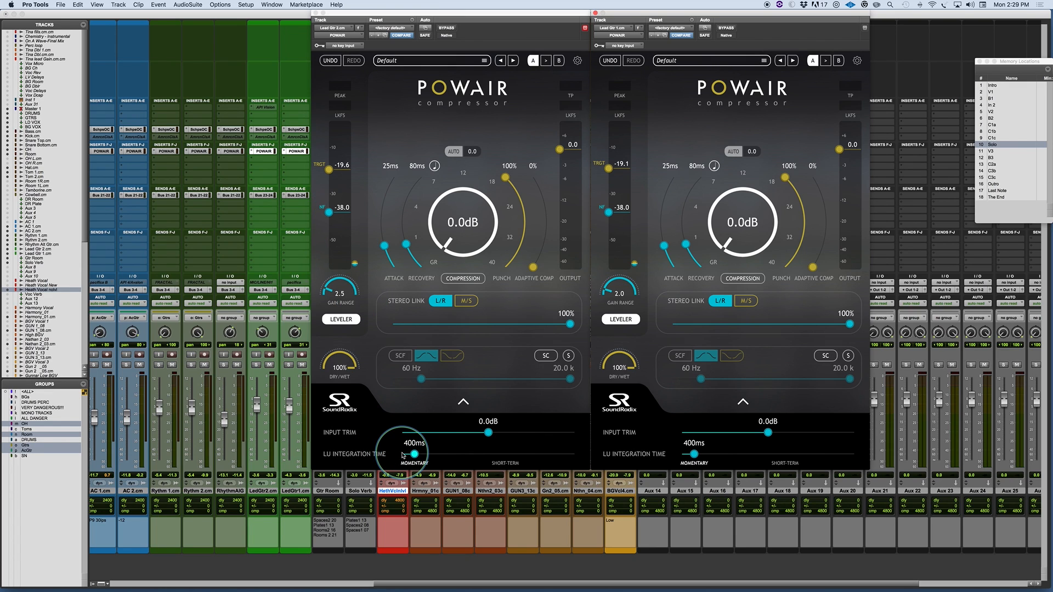
# - Close both lead guitar POWAIR windows and bring the lead vocal track into view
pyautogui.hscroll(3, 248, 497)
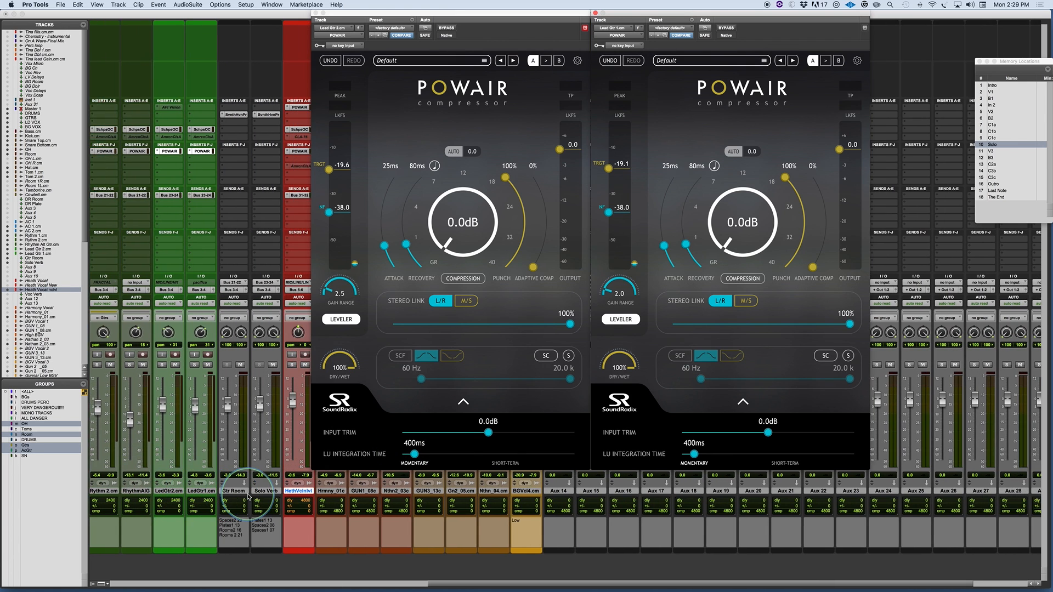
pyautogui.hscroll(1, 248, 496)
pyautogui.click(315, 12)
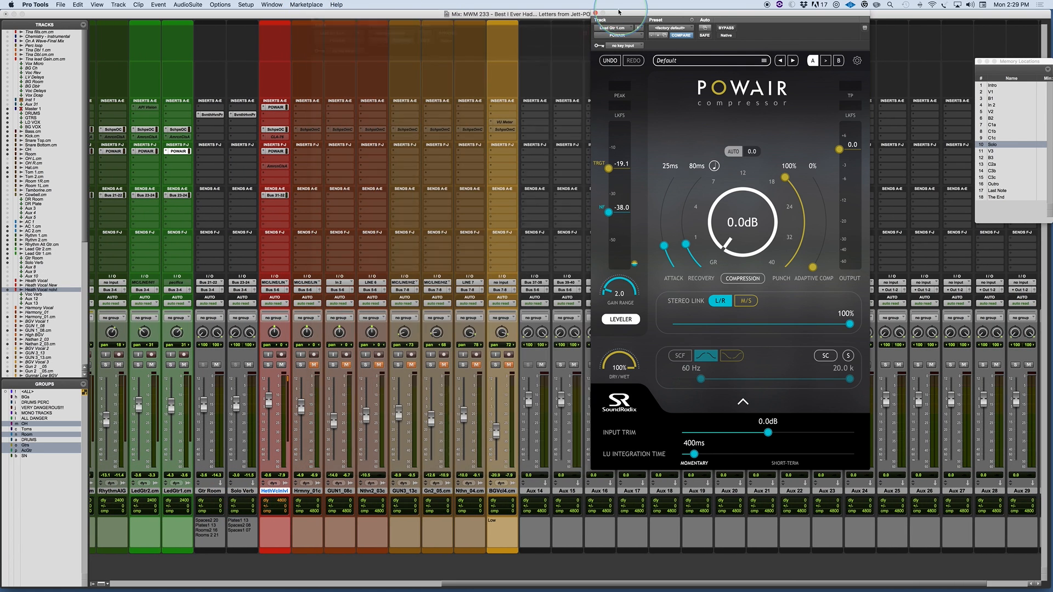
pyautogui.click(595, 13)
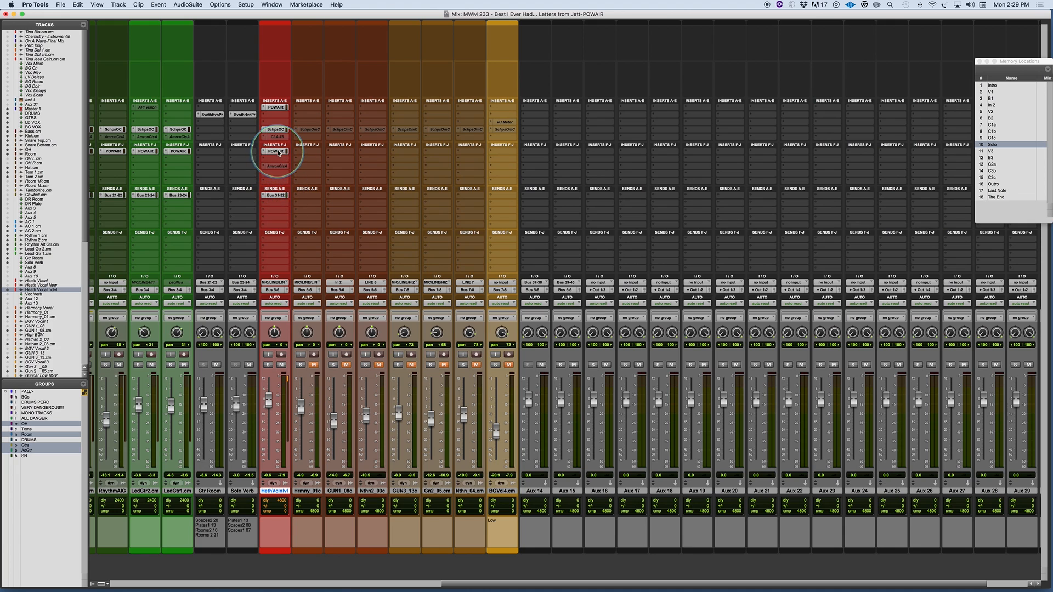
# - Bypass the lead vocal's second POWAIR insert, solo the vocal, and open its first POWAIR beside the vocal tracks
pyautogui.keyDown('super'); pyautogui.click(278, 151); pyautogui.keyUp('super')
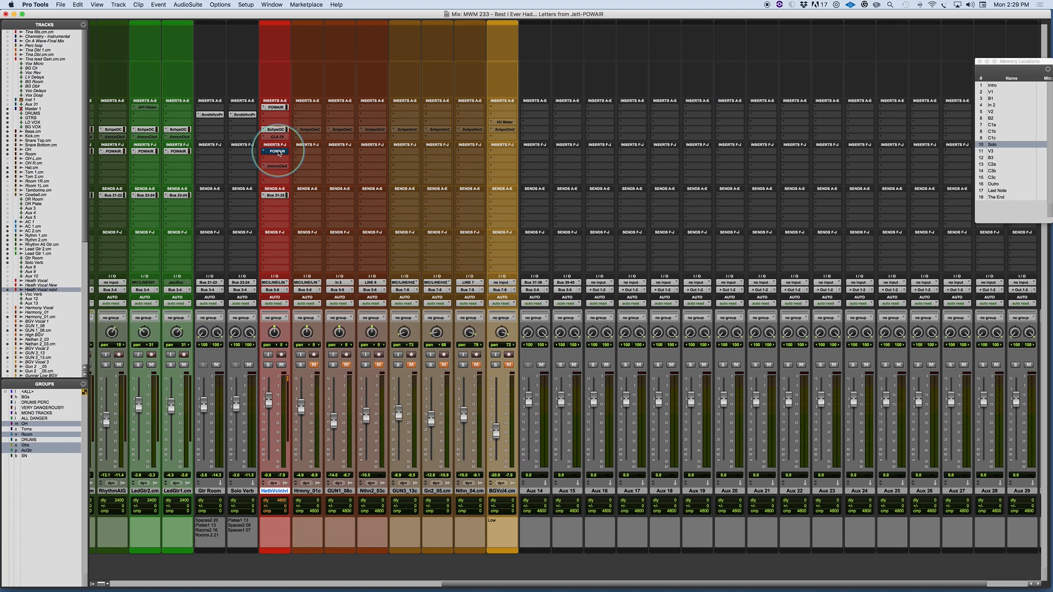
pyautogui.click(267, 365)
pyautogui.click(275, 107)
pyautogui.moveTo(483, 11); pyautogui.dragTo(711, 10)
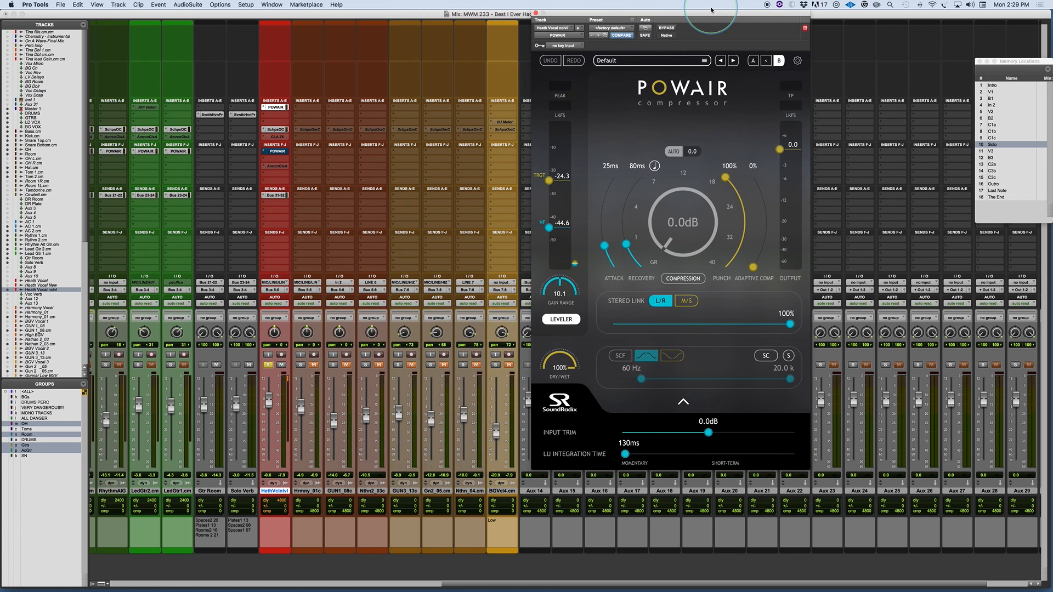
# - Show the enlarged Edit window and highlight the lead vocal's V3, B3 and C2a passages to compare their levels
pyautogui.press('super+equal')
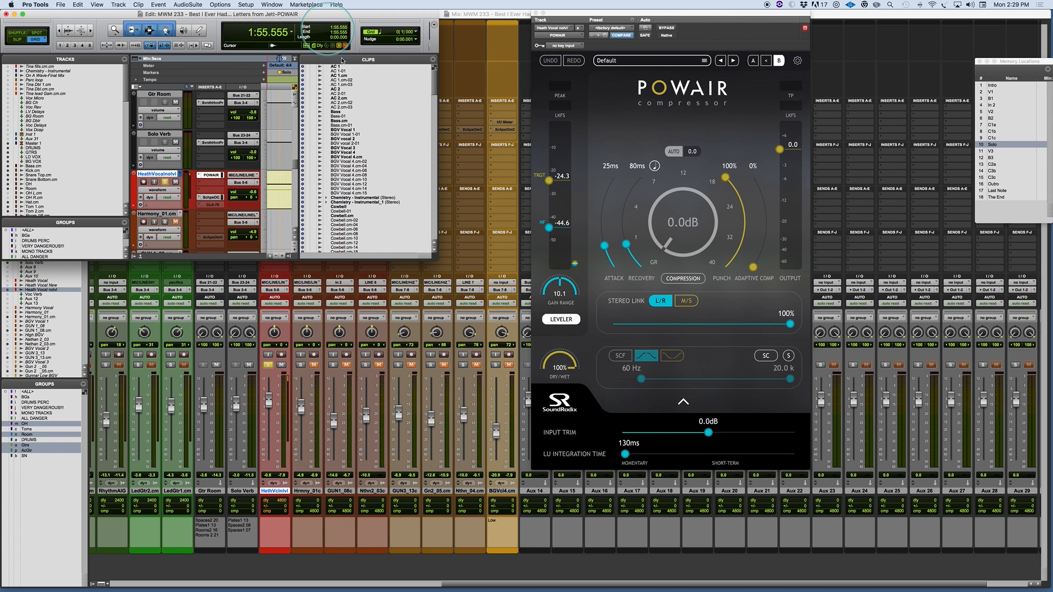
pyautogui.moveTo(438, 261); pyautogui.dragTo(871, 466)
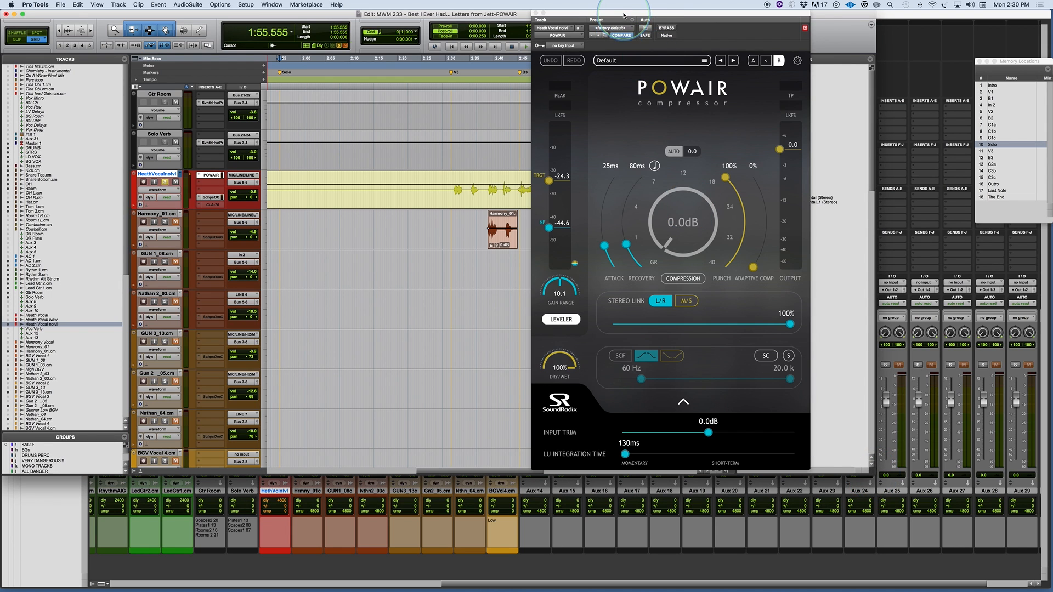
pyautogui.moveTo(625, 14); pyautogui.dragTo(850, 56)
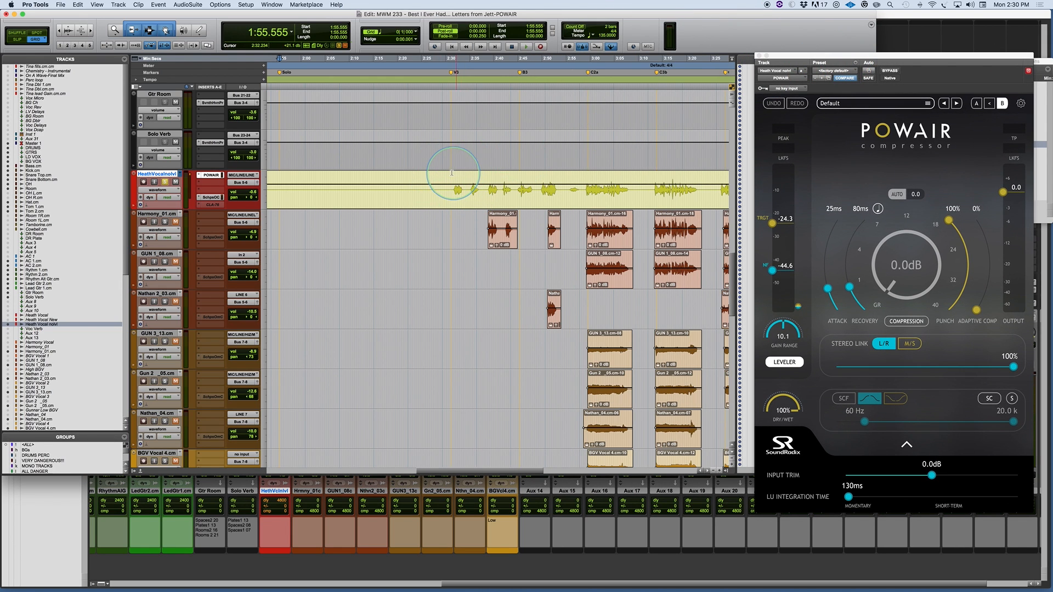
pyautogui.moveTo(451, 182); pyautogui.dragTo(516, 178)
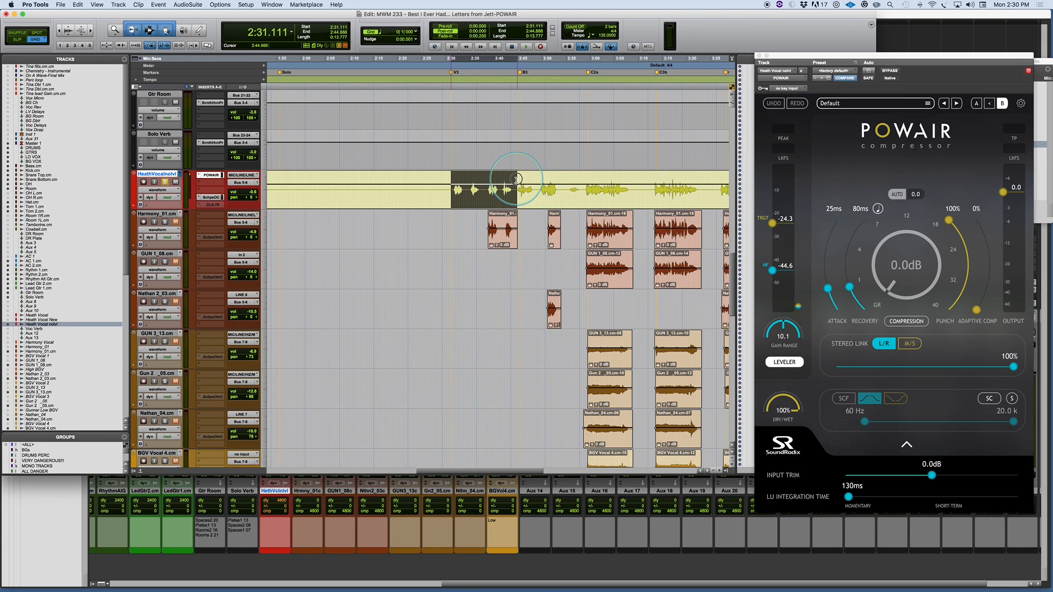
pyautogui.click(540, 177)
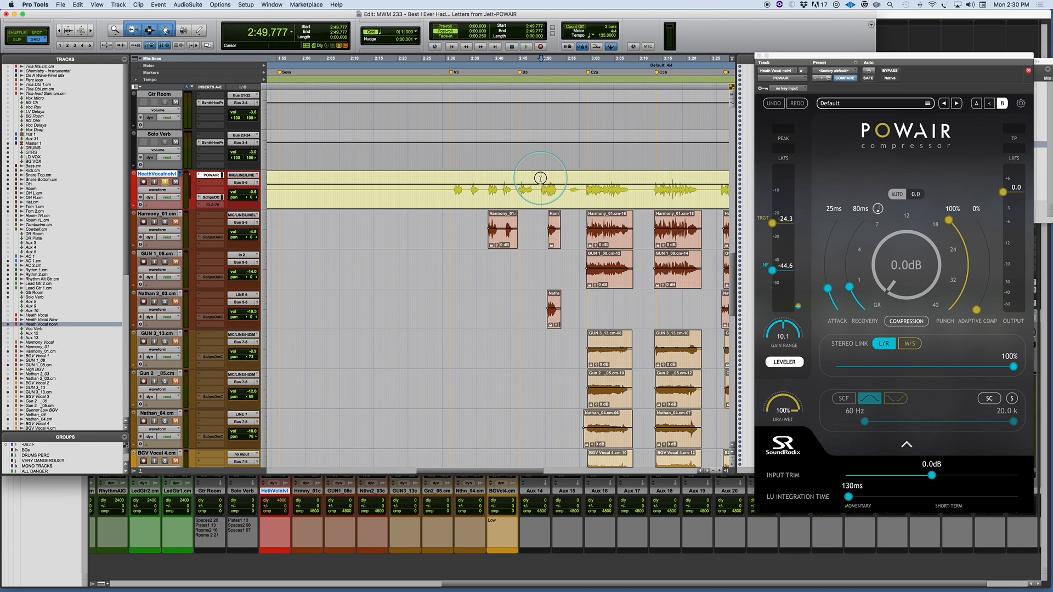
pyautogui.moveTo(584, 178); pyautogui.dragTo(624, 179)
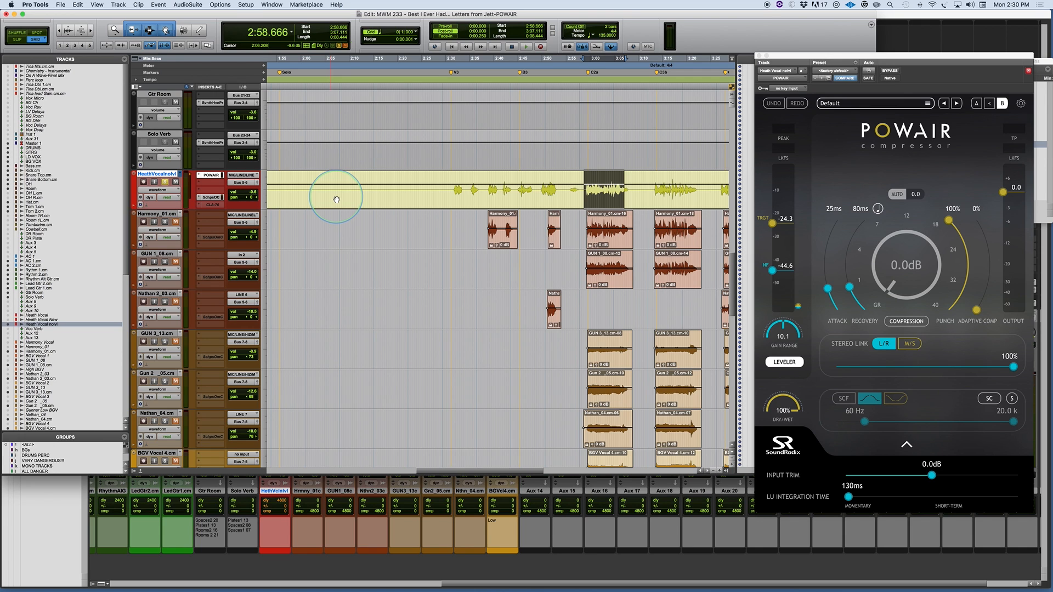
# - Unsolo the lead vocal, return to the Mix window with the vocal POWAIR centred, and jump to memory location V2
pyautogui.click(165, 181)
pyautogui.press('super+equal')
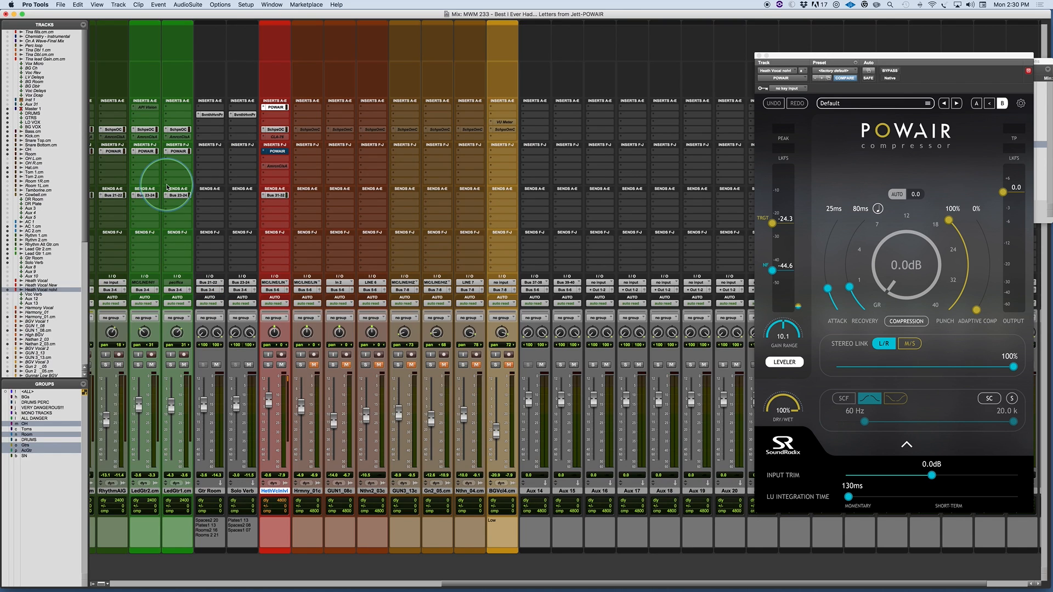
pyautogui.moveTo(839, 60); pyautogui.dragTo(467, 27)
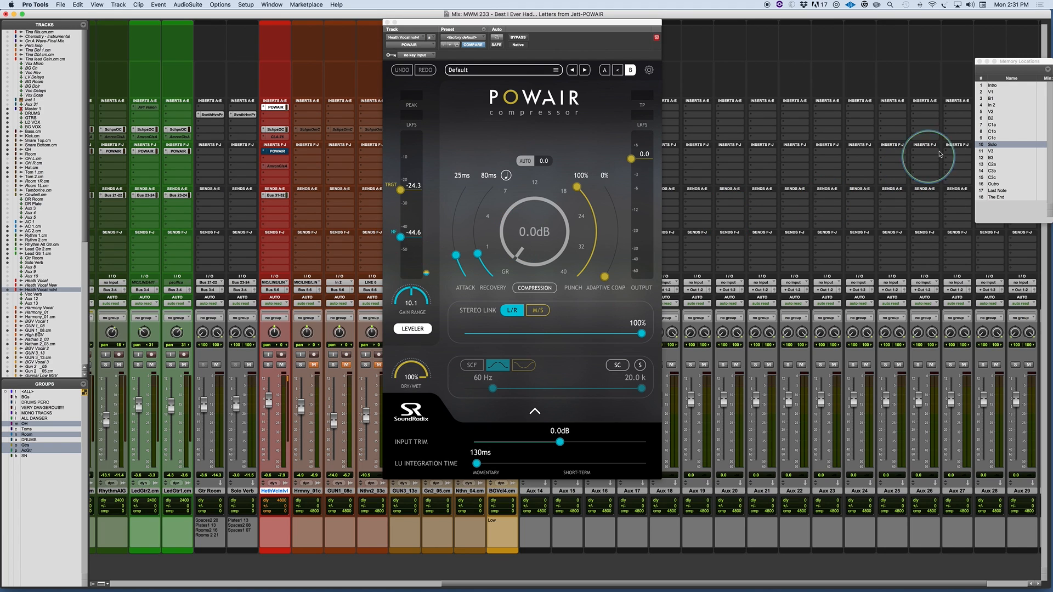
pyautogui.click(993, 112)
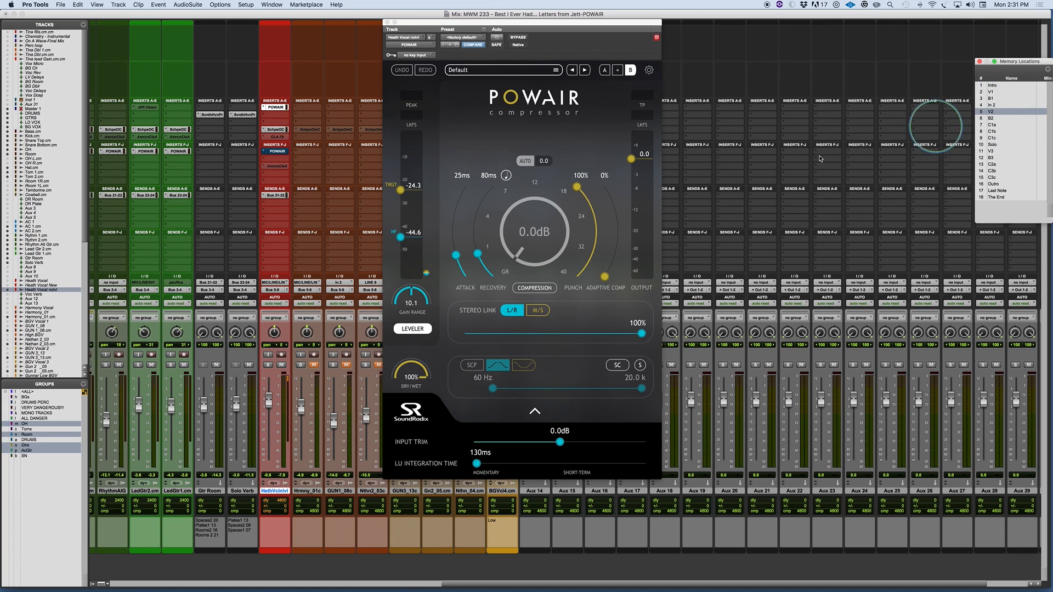
# - Play the V2 passage with the lead vocal's leveler POWAIR bypassed and again with it enabled, and stop playback
pyautogui.click(409, 412)
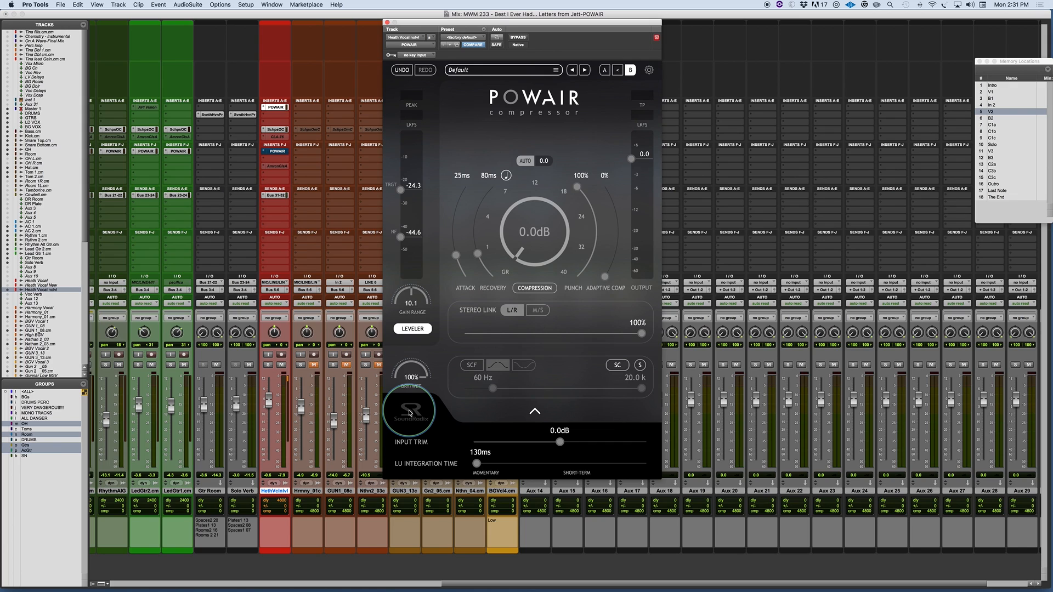
pyautogui.press('space')
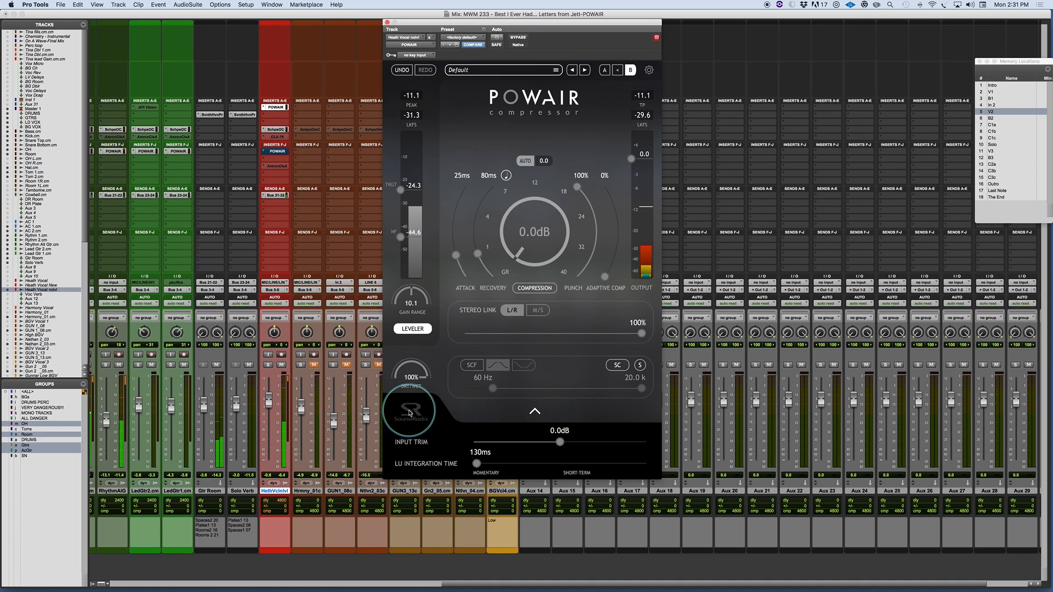
pyautogui.click(409, 413)
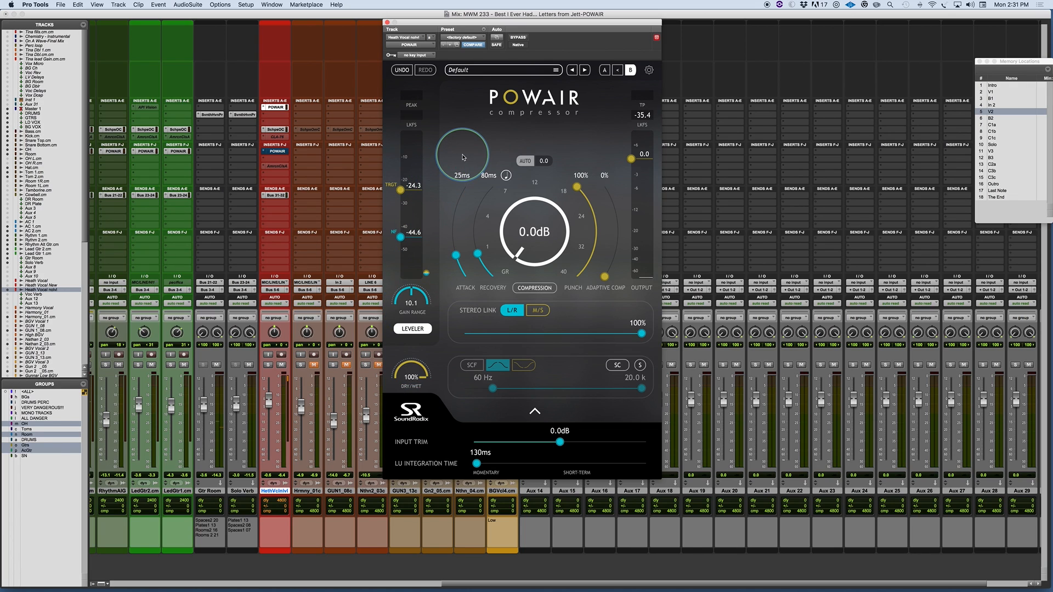
pyautogui.press('space')
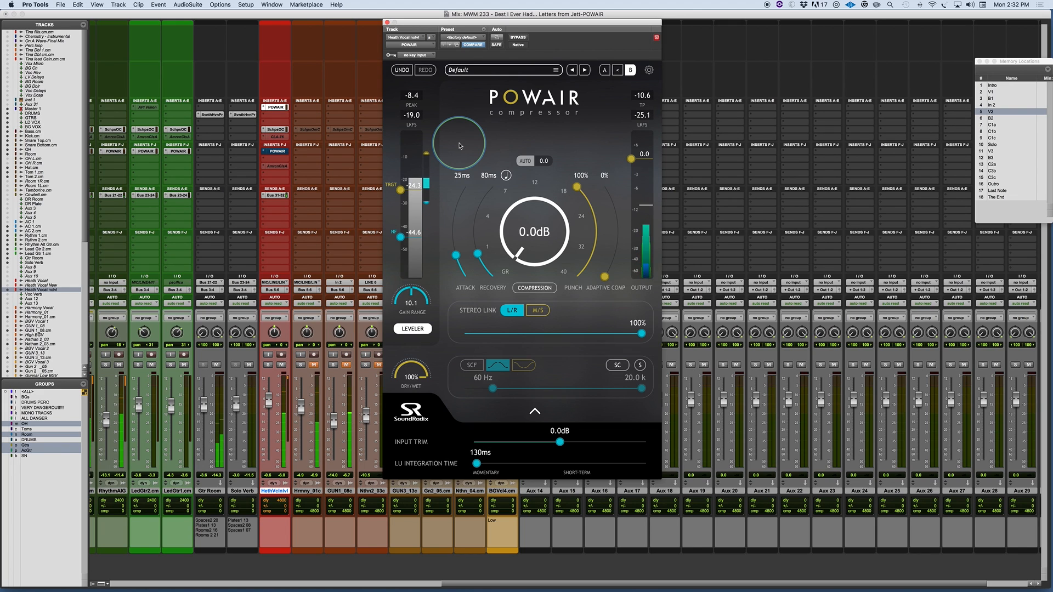
pyautogui.press('space')
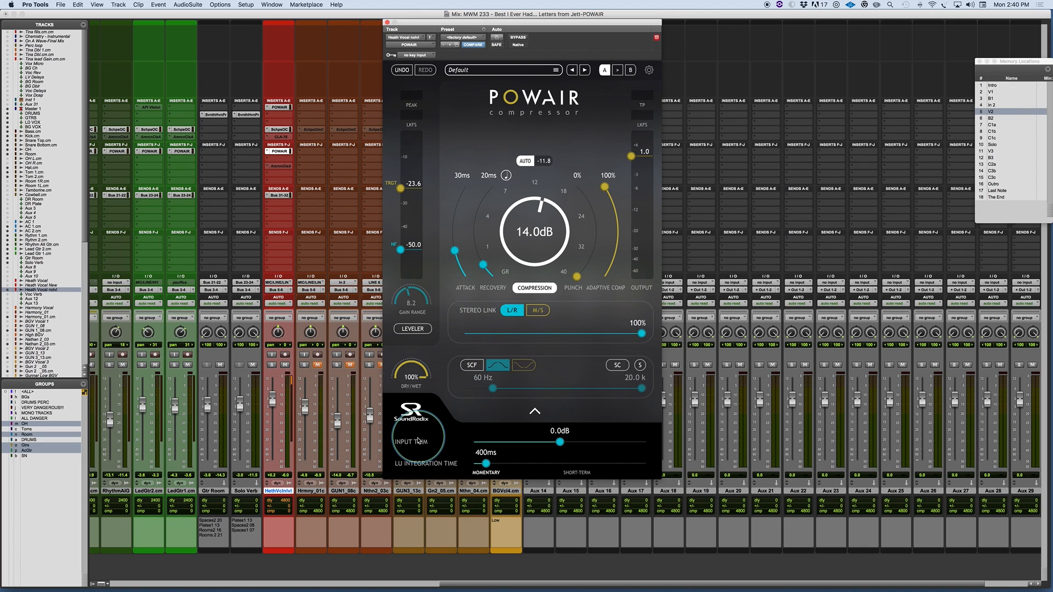
# - Compare the lead vocal's compressor POWAIR by playing the passage bypassed and again with it active, and stop playback
pyautogui.click(412, 415)
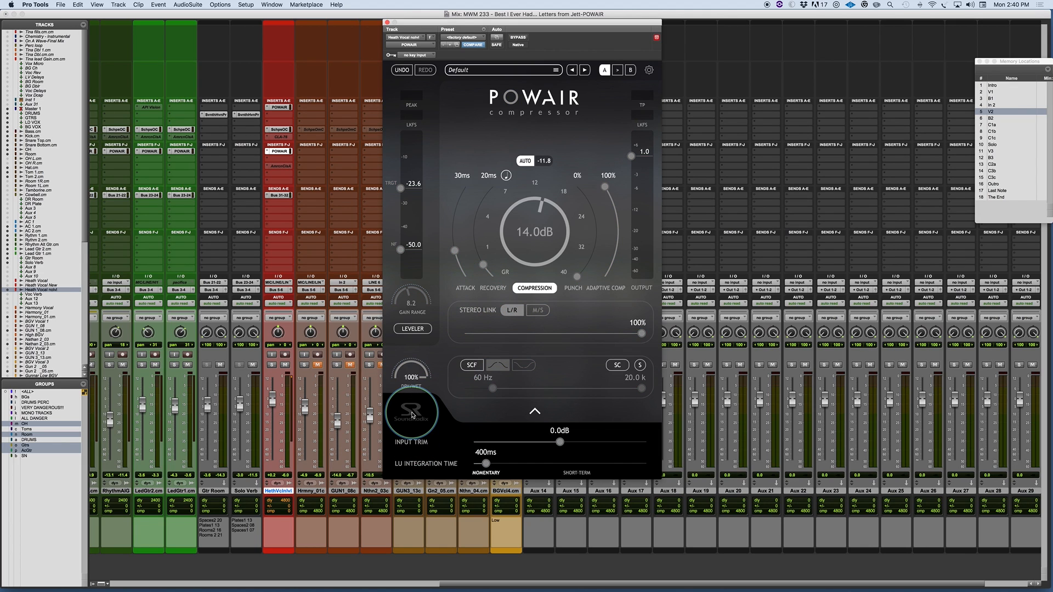
pyautogui.press('space')
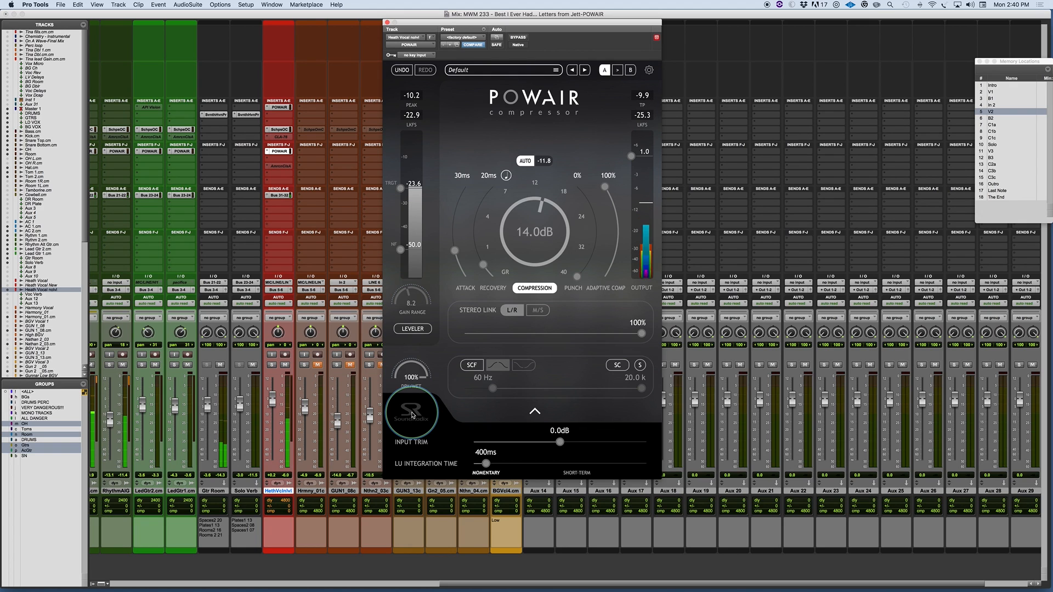
pyautogui.click(412, 415)
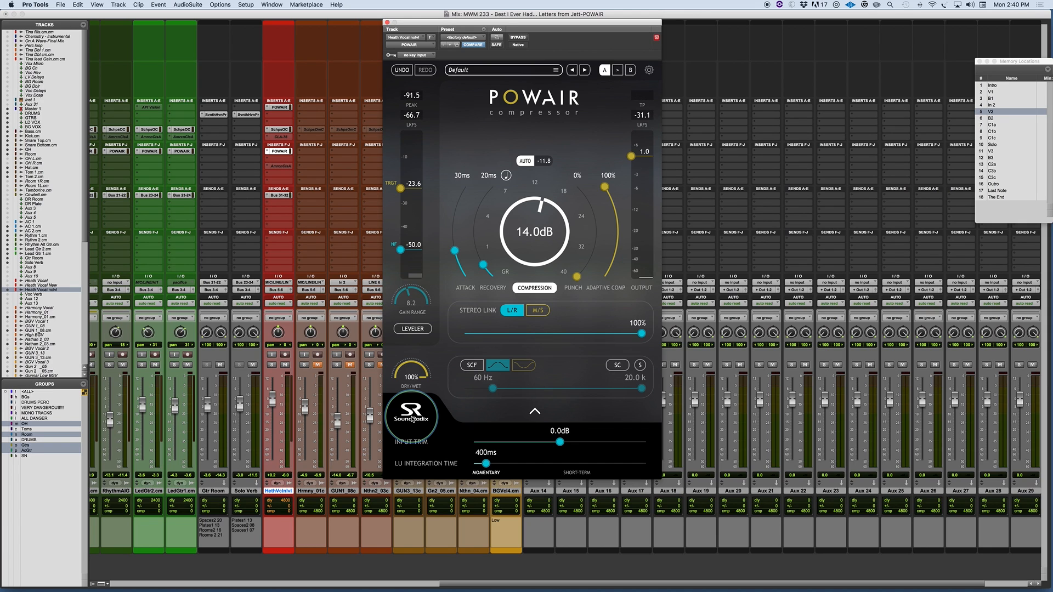
pyautogui.press('space')
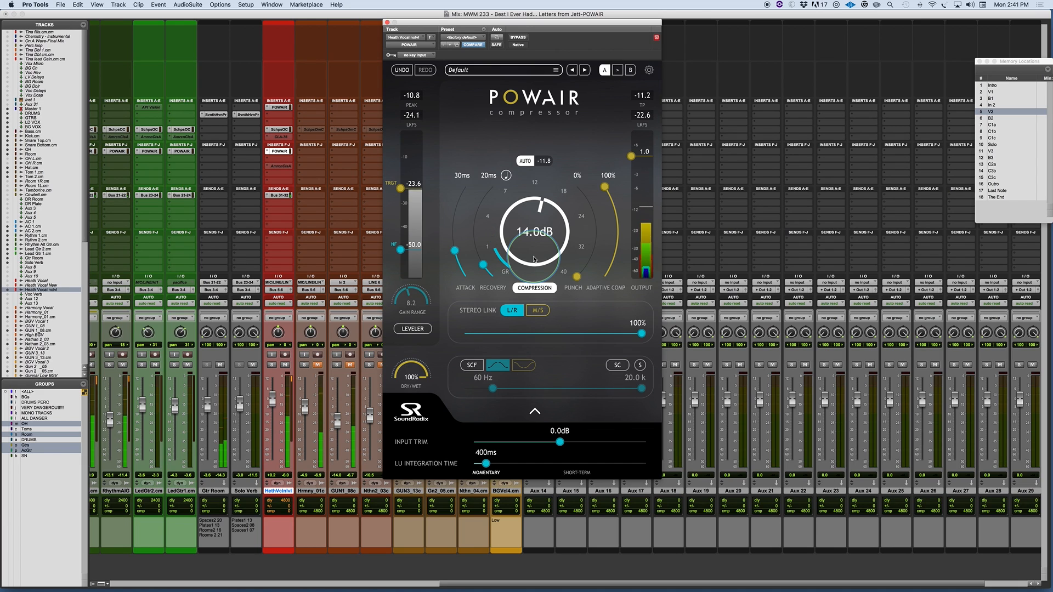
pyautogui.press('space')
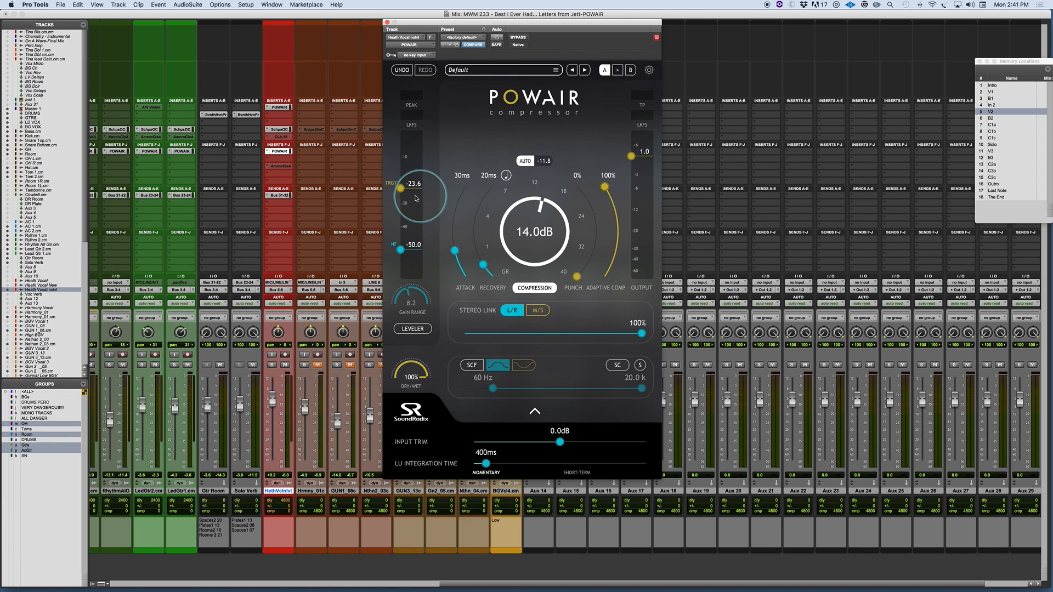
# - Audition lower and higher target levels on the vocal compressor, set the target to -27.1, and set the compression to 11.8 dB
pyautogui.moveTo(400, 188); pyautogui.dragTo(401, 193)
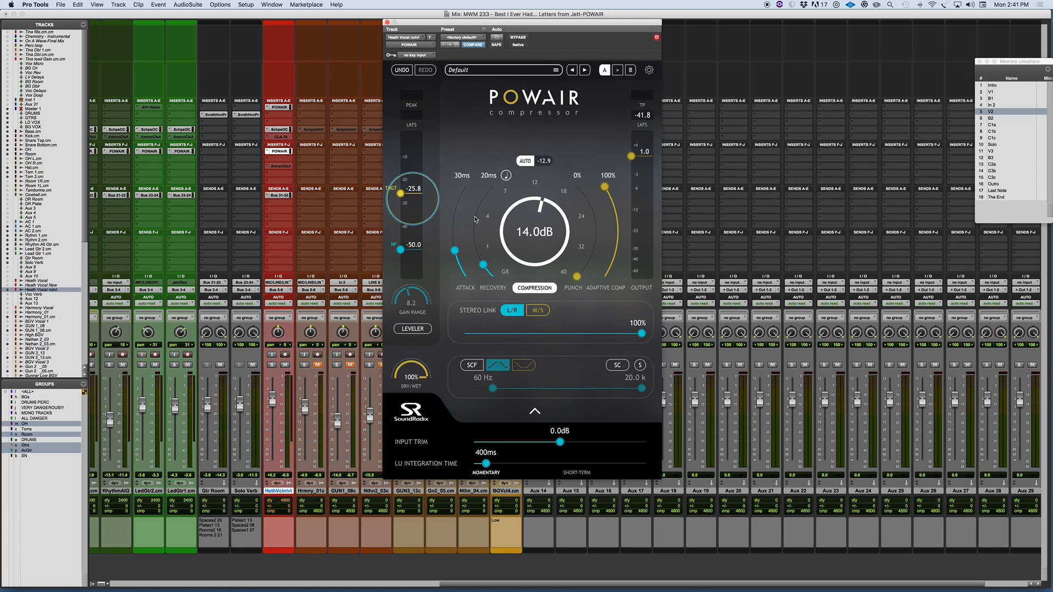
pyautogui.moveTo(401, 193); pyautogui.dragTo(399, 216)
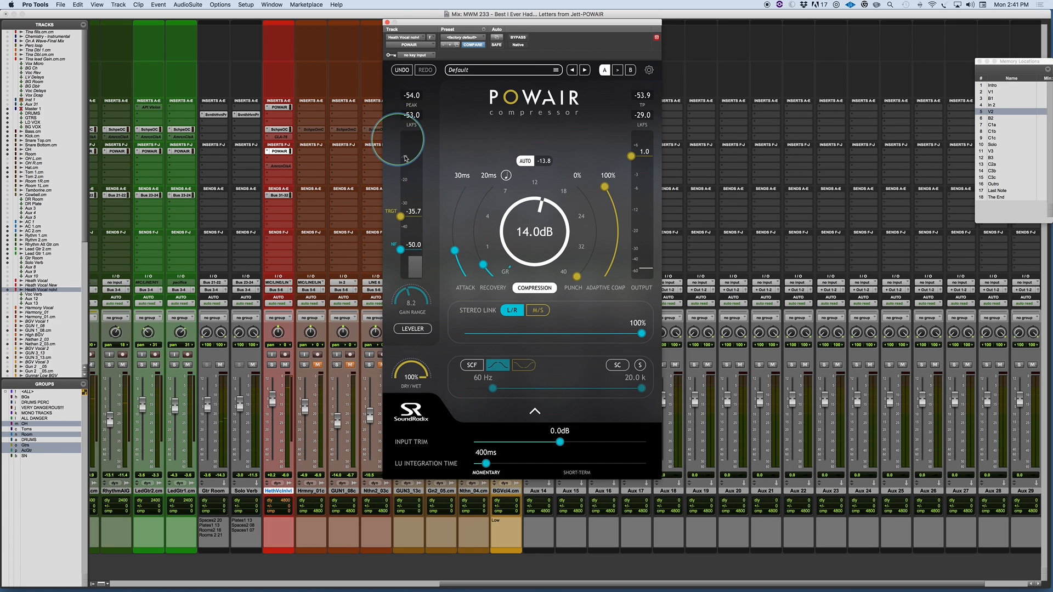
pyautogui.moveTo(401, 218); pyautogui.dragTo(406, 163)
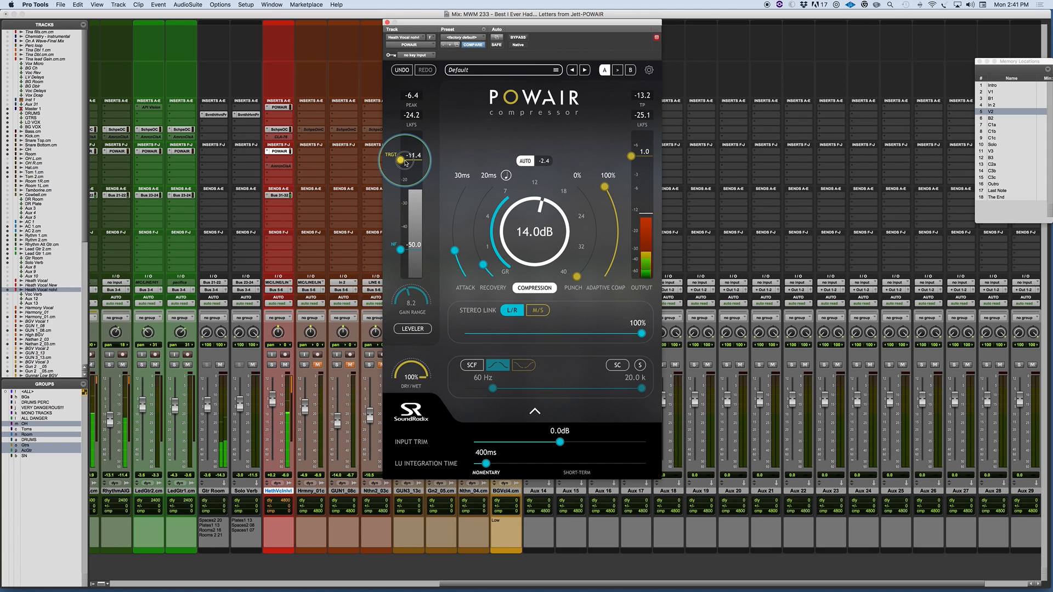
pyautogui.moveTo(406, 163); pyautogui.dragTo(400, 196)
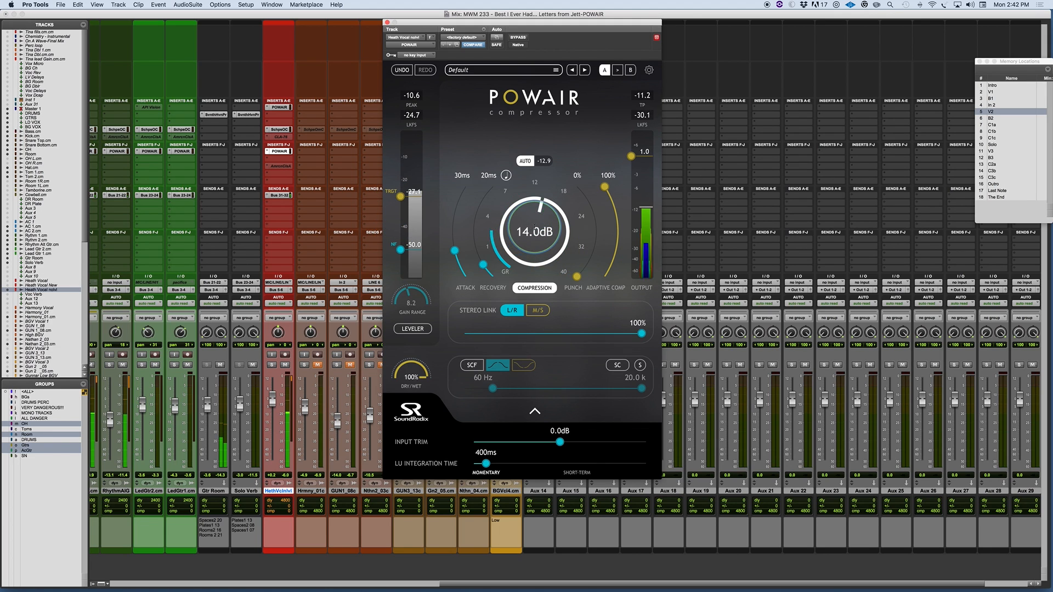
pyautogui.moveTo(534, 229); pyautogui.dragTo(533, 237)
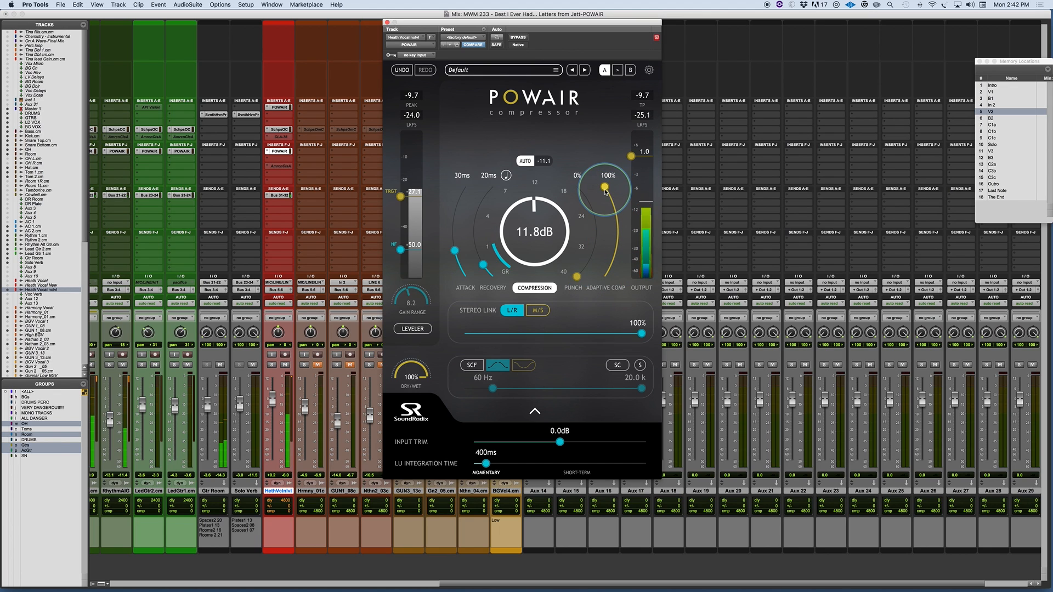
# - Compare Adaptive Comp at 0% and 100%, keep it at 100%, and set the vocal compressor's Punch to 54%
pyautogui.moveTo(606, 191); pyautogui.dragTo(603, 279)
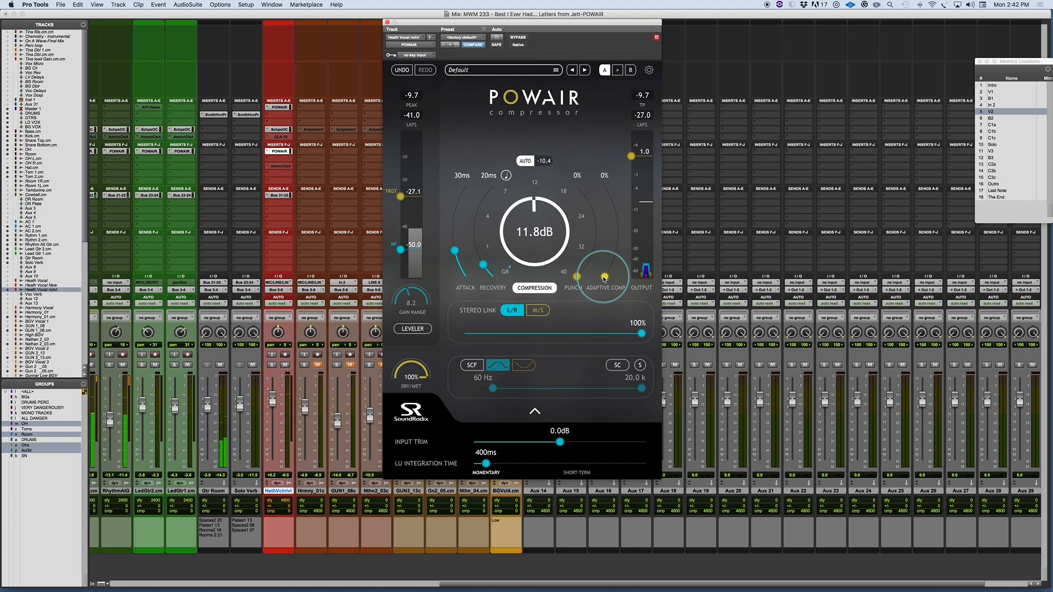
pyautogui.moveTo(604, 278); pyautogui.dragTo(596, 172)
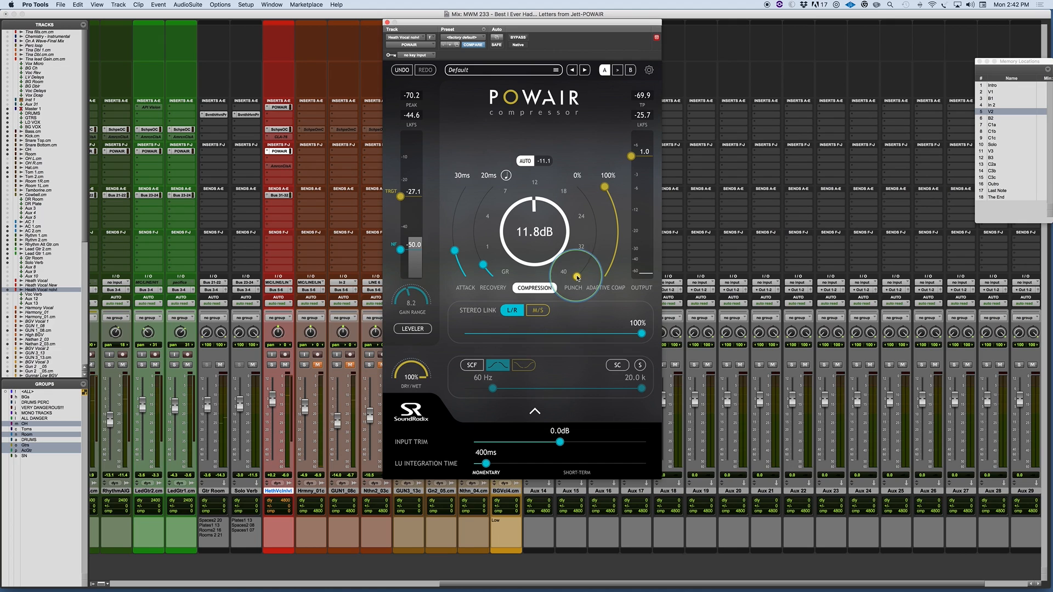
pyautogui.moveTo(575, 278); pyautogui.dragTo(571, 162)
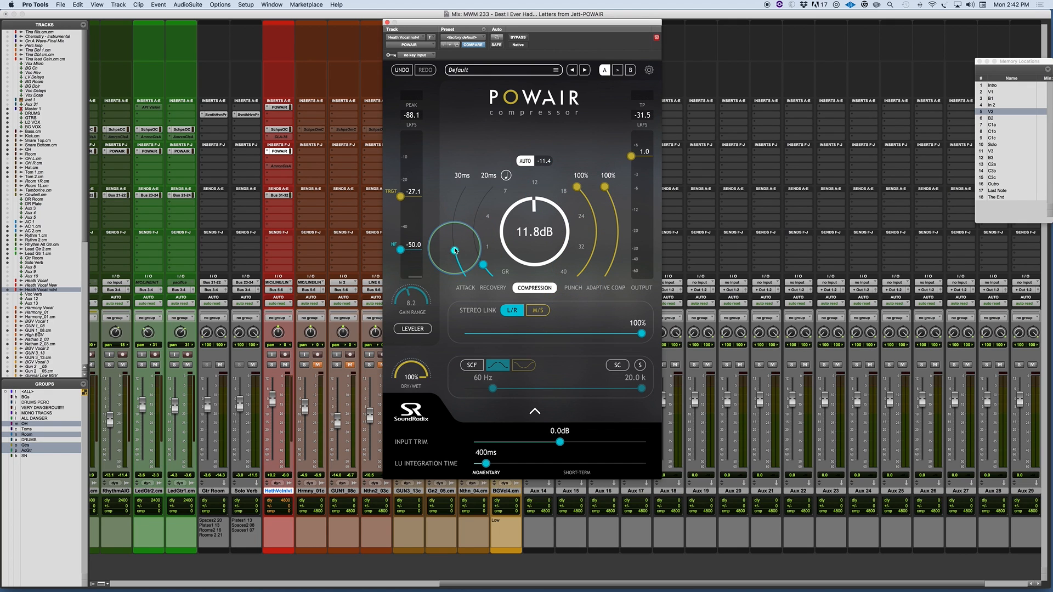
pyautogui.moveTo(576, 187); pyautogui.dragTo(596, 232)
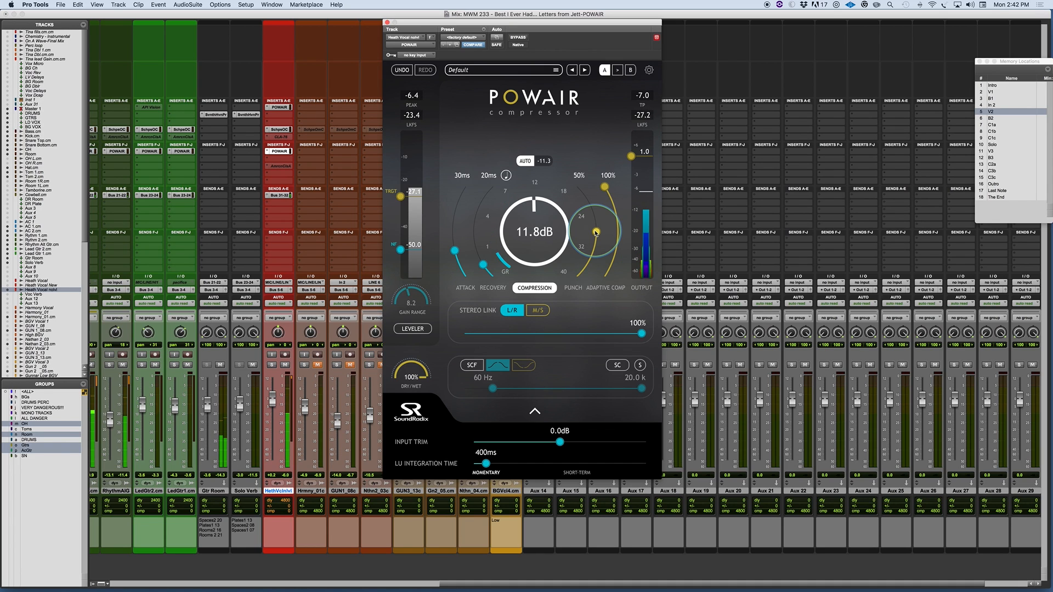
pyautogui.moveTo(596, 233)
pyautogui.mouseDown()
pyautogui.moveTo(578, 280)
pyautogui.moveTo(601, 230)
pyautogui.mouseUp()
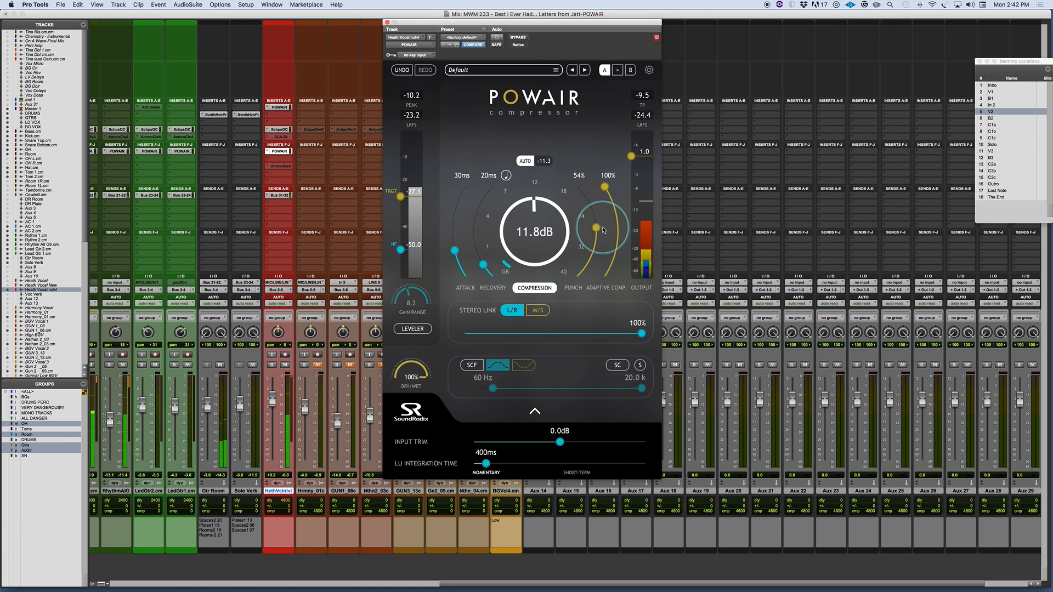
# - Toggle the POWAIR bypass repeatedly during playback to compare the vocal with and without the adjusted compression, leave it active, and stop playback
pyautogui.click(411, 410)
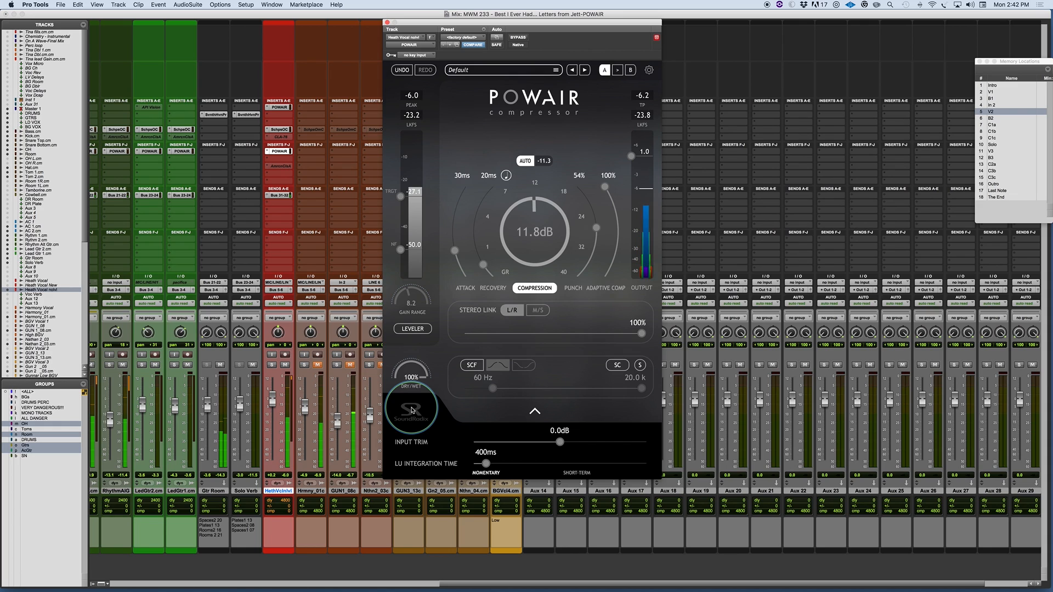
pyautogui.click(412, 410)
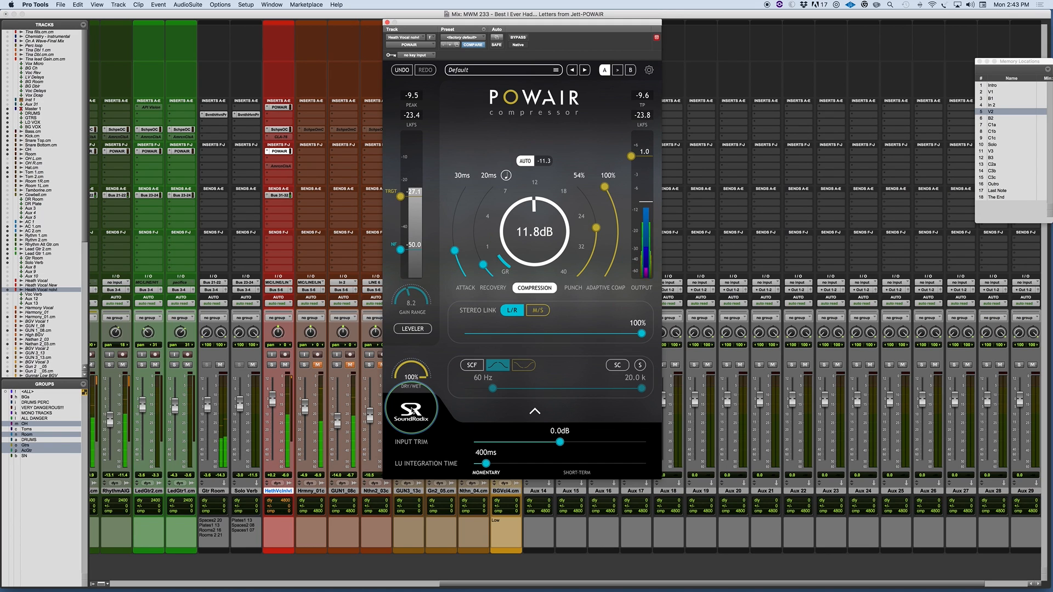
pyautogui.click(411, 411)
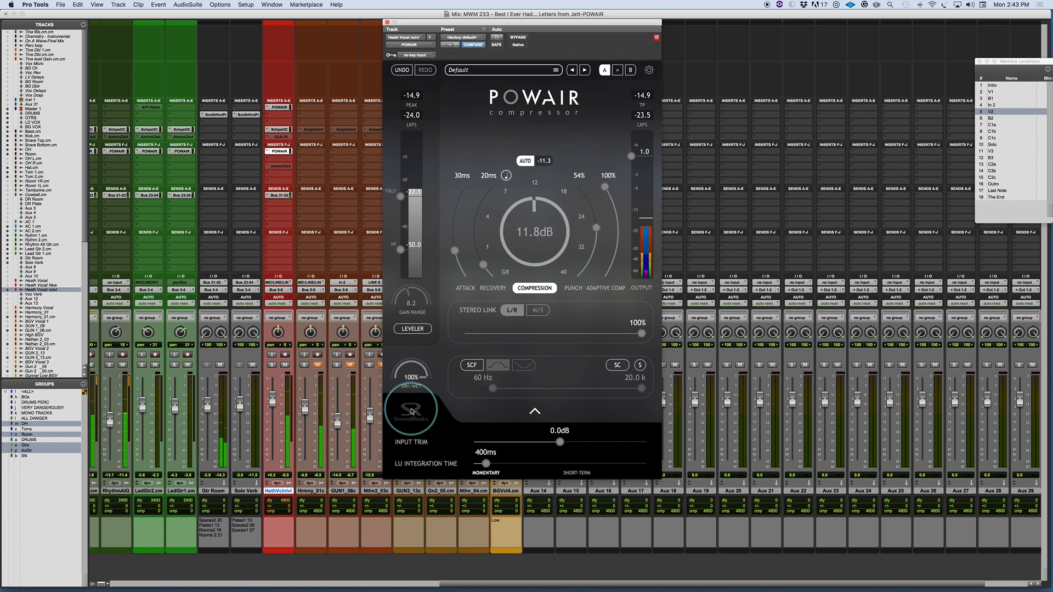
pyautogui.click(411, 411)
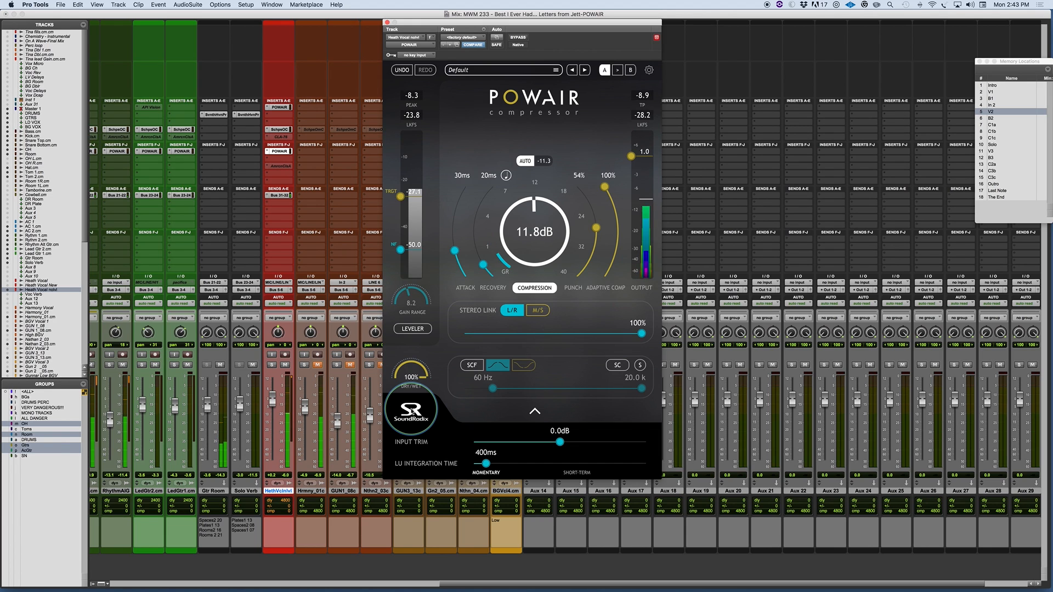
pyautogui.click(411, 410)
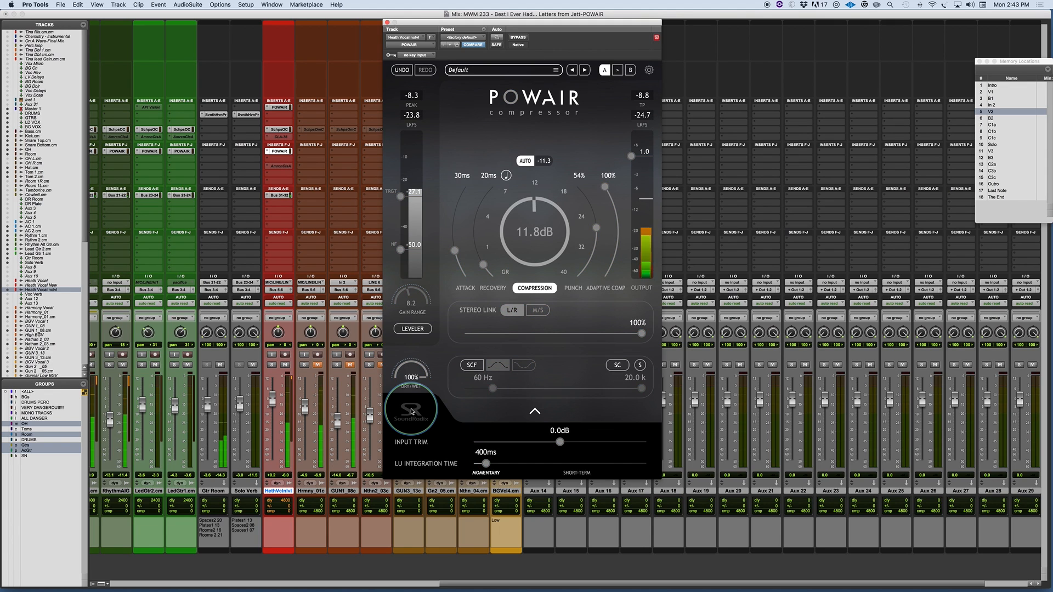
pyautogui.click(411, 411)
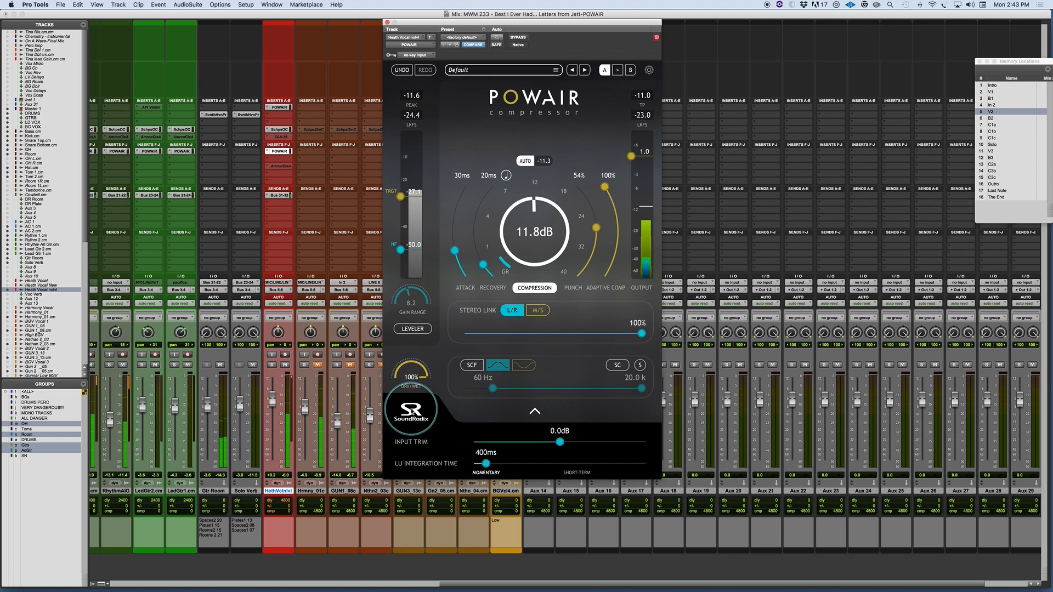
pyautogui.press('space')
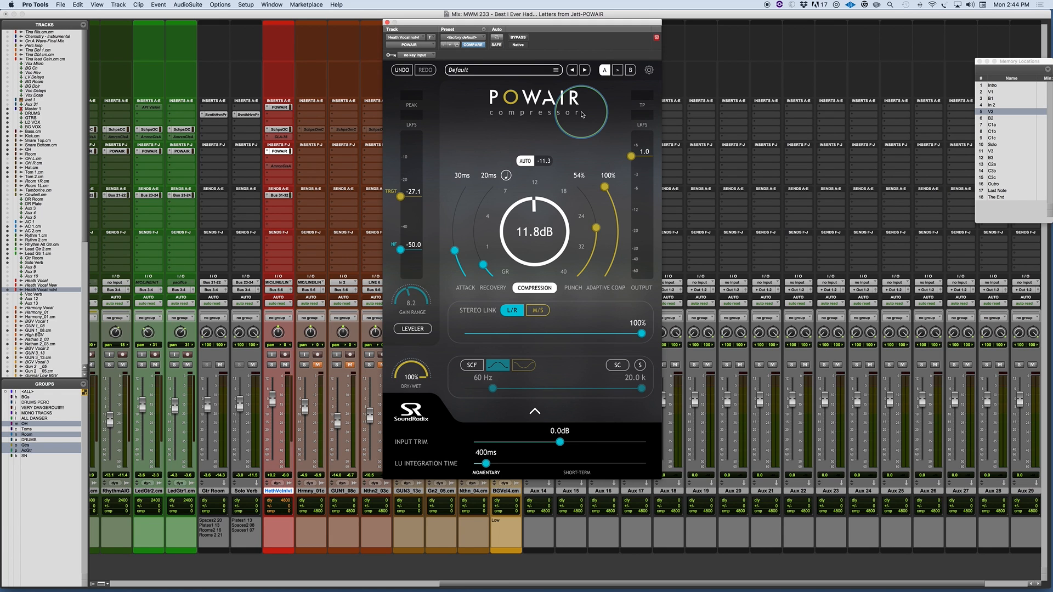
# - Switch to the PowerPoint slide show with the Plugin of the Week slide for Sound Radix POWAIR
pyautogui.press('super+Tab')
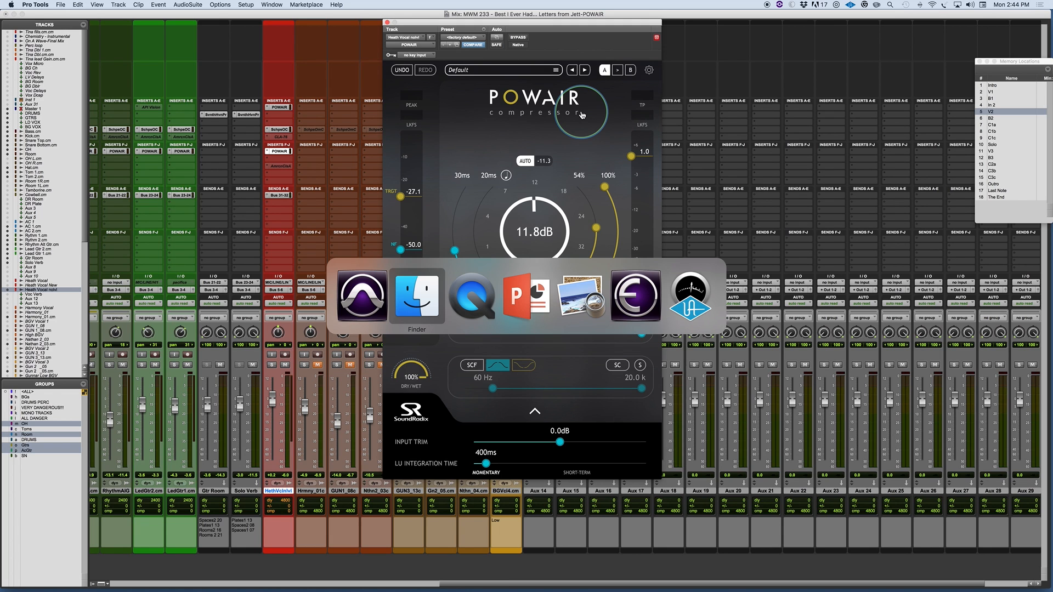
pyautogui.press('super+Tab')
pyautogui.press('super+Tab')
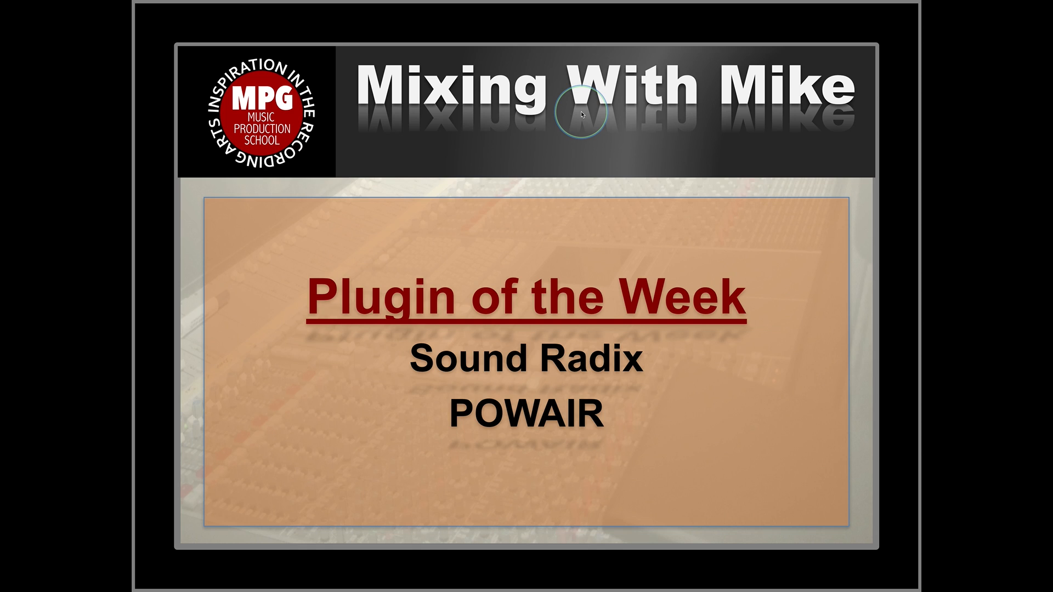